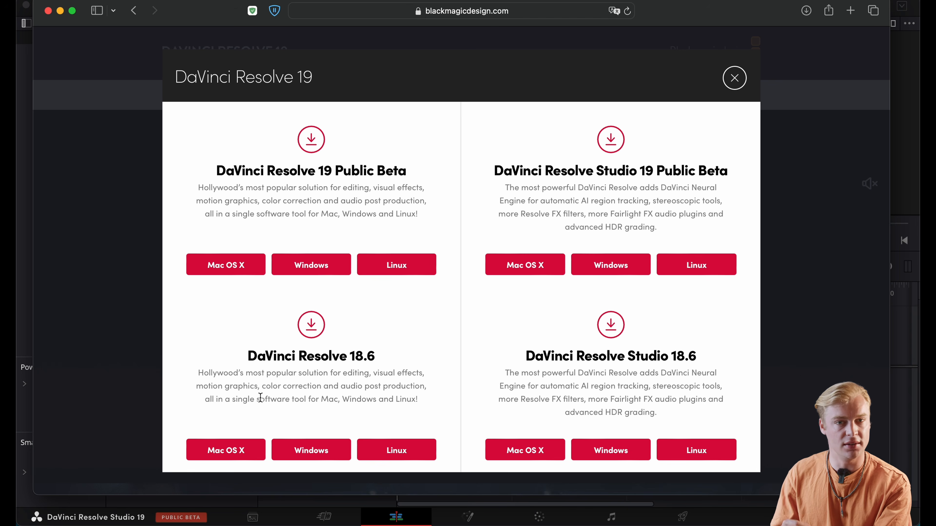
Start the download of the free DaVinci Resolve 18.6 for Mac OS X
{"action": "left_click", "coordinate": [208, 451]}
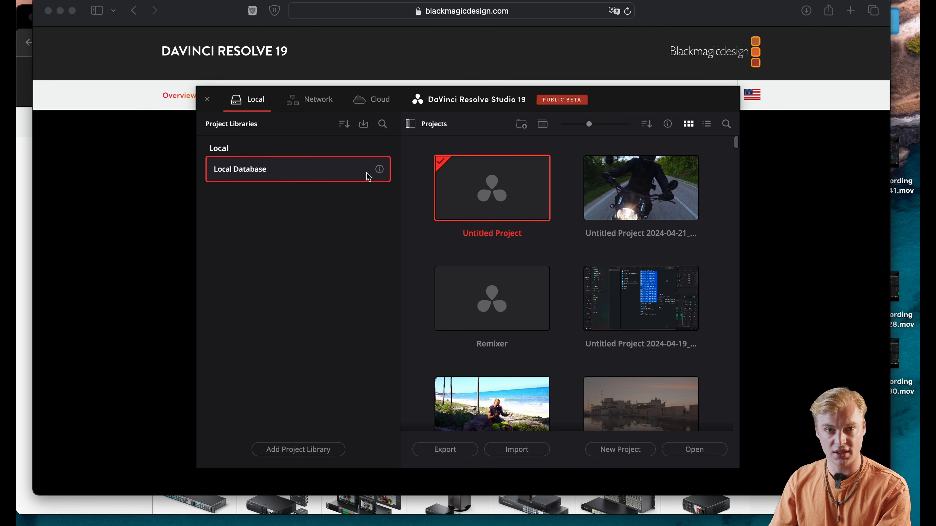
Create a new project named "Tutorial Davinci" in the local database
{"action": "left_click", "coordinate": [611, 451]}
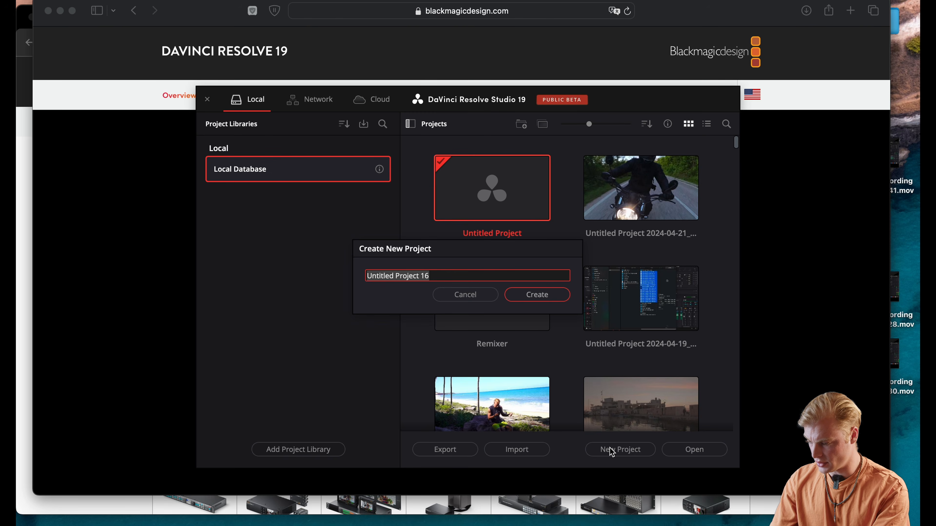
{"action": "type", "text": "Tutorial Davinci"}
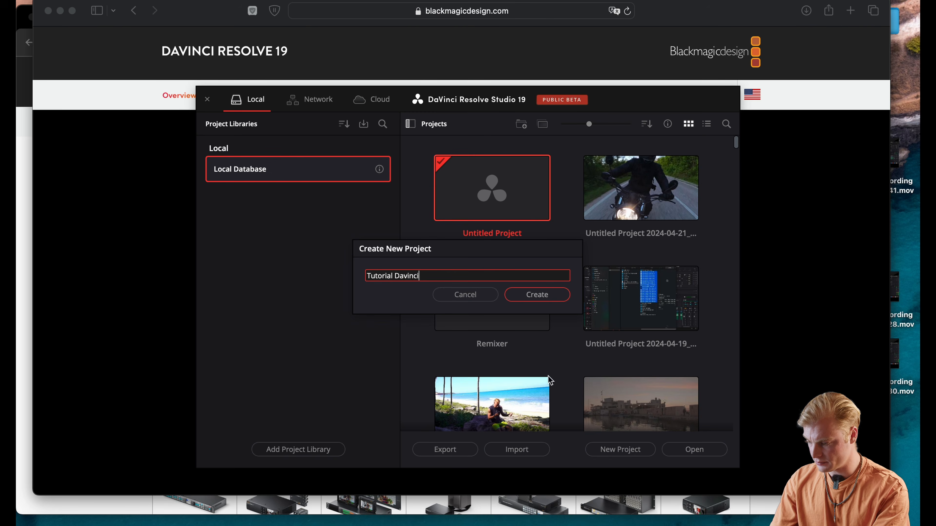
{"action": "left_click", "coordinate": [538, 294]}
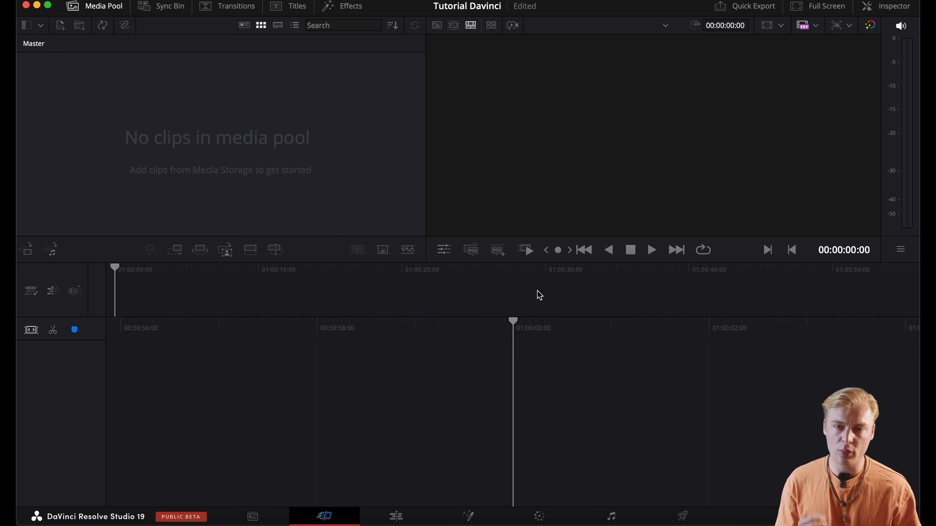
Look through the Media, Edit, Fusion, Color, Fairlight and Deliver pages of the empty project
{"action": "left_click", "coordinate": [269, 520]}
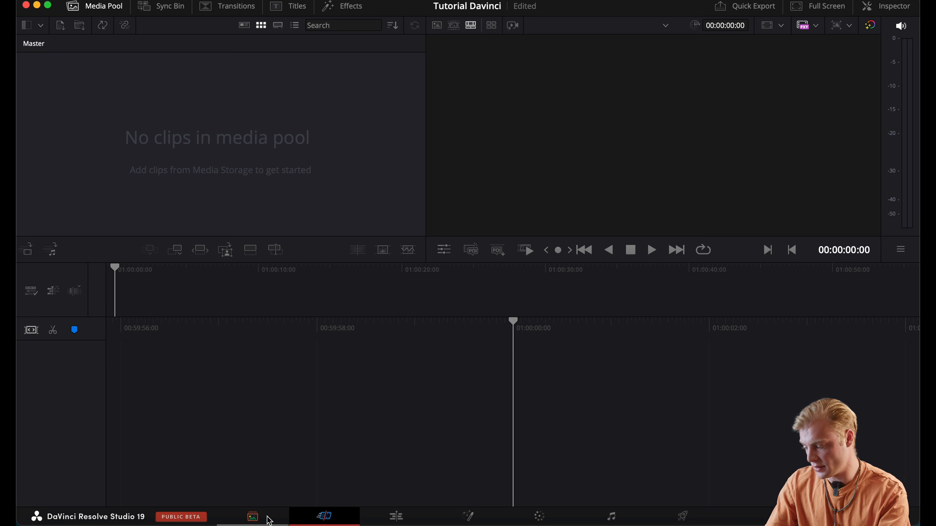
{"action": "left_click", "coordinate": [253, 517]}
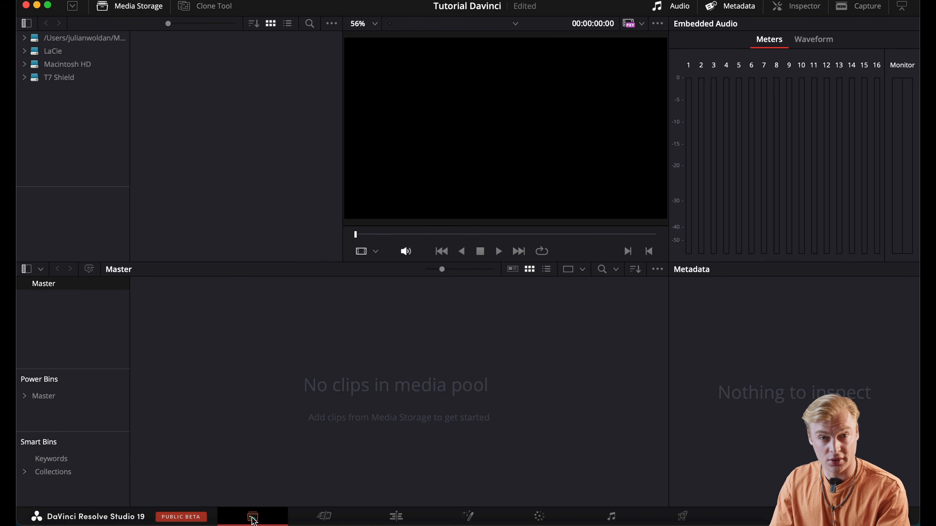
{"action": "left_click", "coordinate": [396, 516]}
{"action": "left_click", "coordinate": [468, 517]}
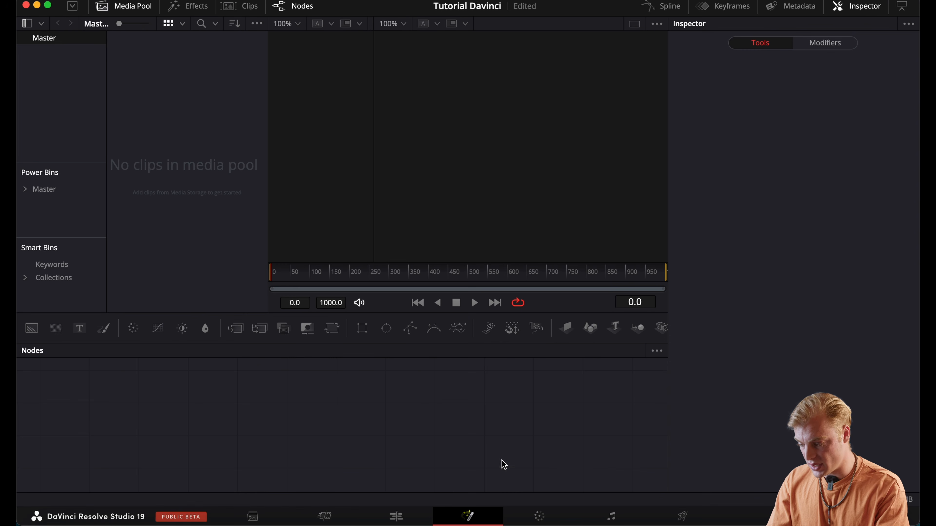
{"action": "left_click", "coordinate": [539, 516]}
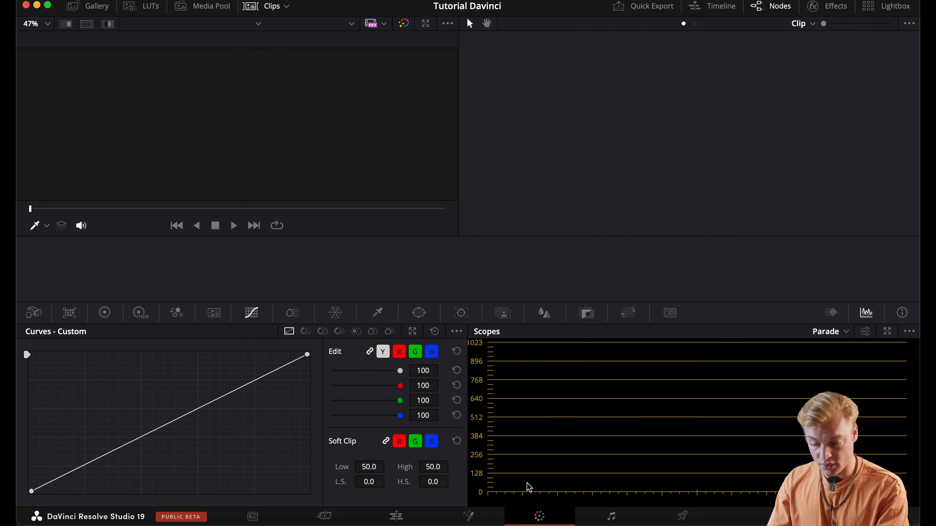
{"action": "left_click", "coordinate": [622, 517]}
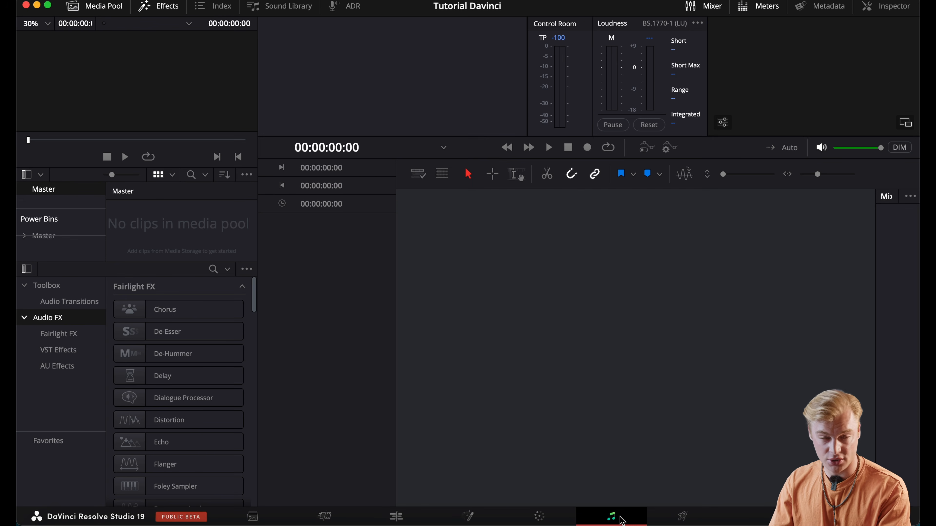
{"action": "left_click", "coordinate": [682, 517]}
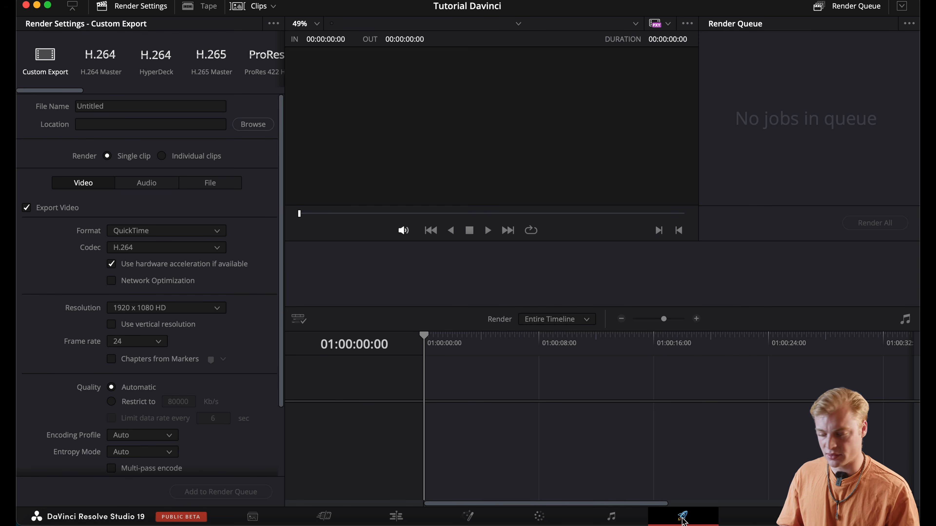
Switch to the Edit page, hide the Media Pool and show it again
{"action": "left_click", "coordinate": [389, 514]}
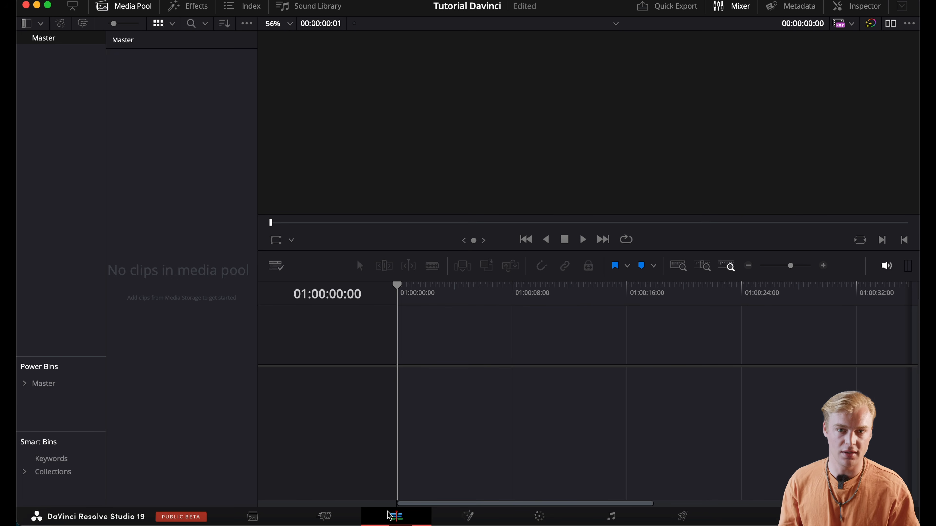
{"action": "left_click", "coordinate": [134, 7]}
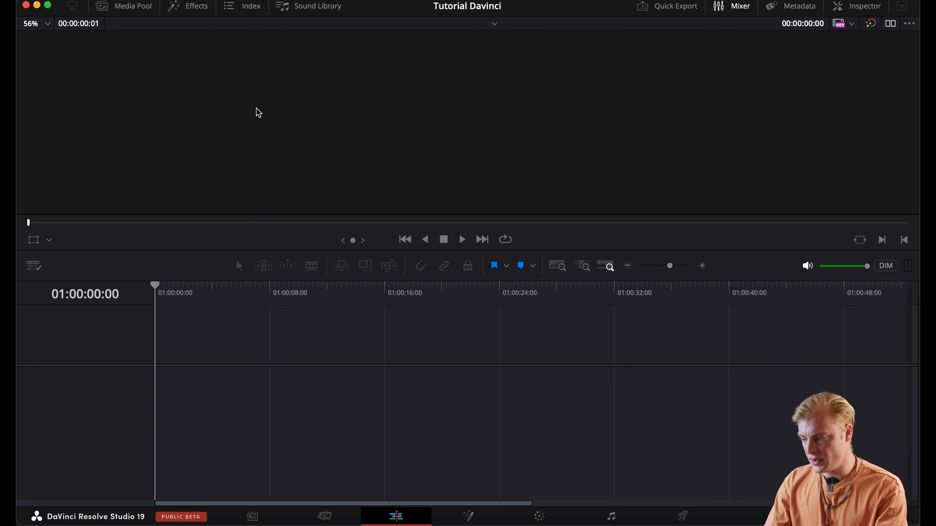
{"action": "left_click", "coordinate": [122, 8]}
{"action": "left_click", "coordinate": [107, 11]}
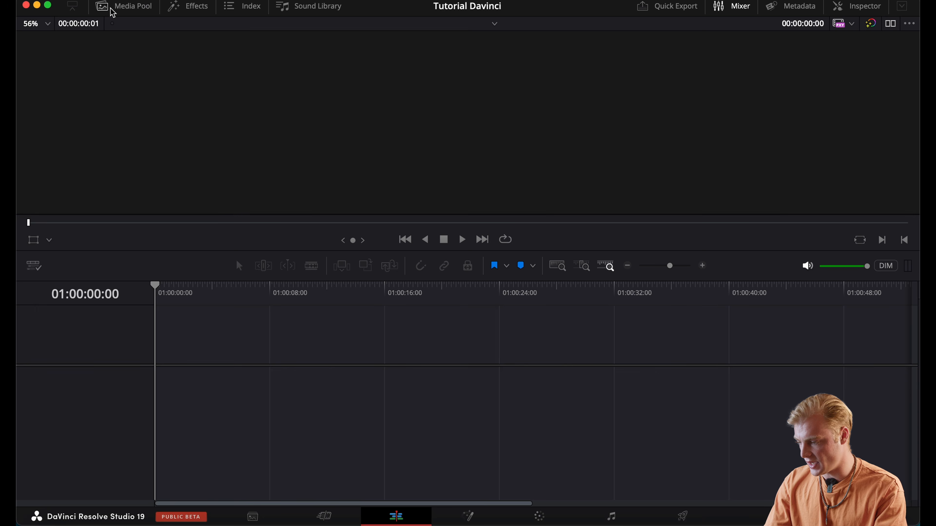
{"action": "left_click", "coordinate": [111, 12]}
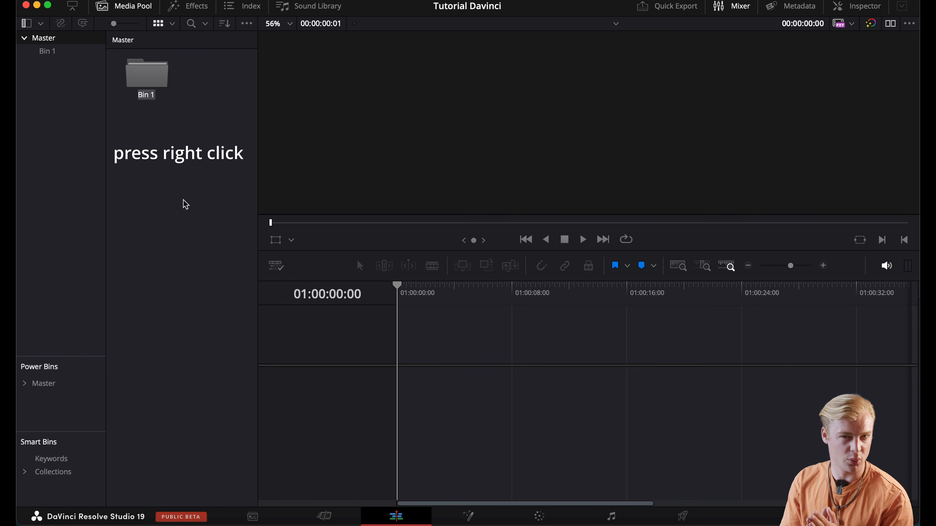
Name the new bin "Footage" and add a second bin named "Music" in the Master bin
{"action": "type", "text": "Footage"}
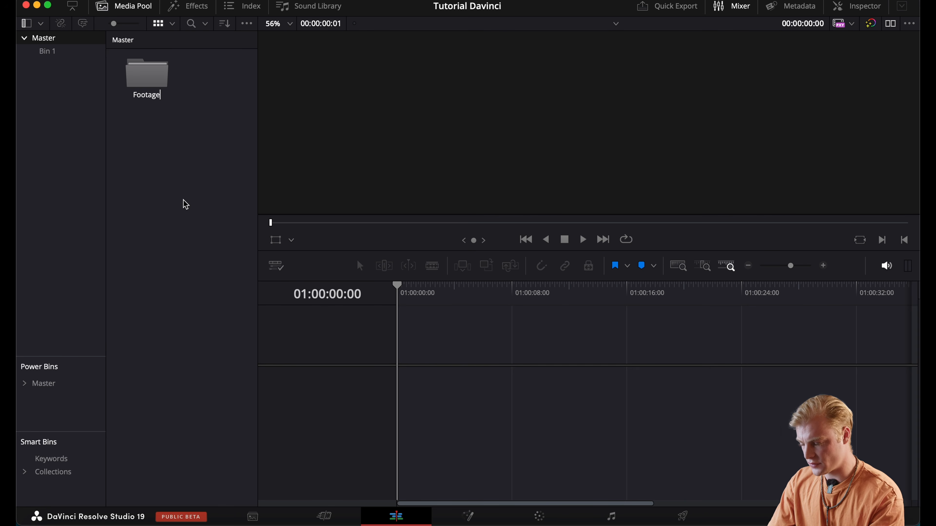
{"action": "key", "text": "Return"}
{"action": "key", "text": "super+shift+n"}
{"action": "type", "text": "Music"}
{"action": "key", "text": "Return"}
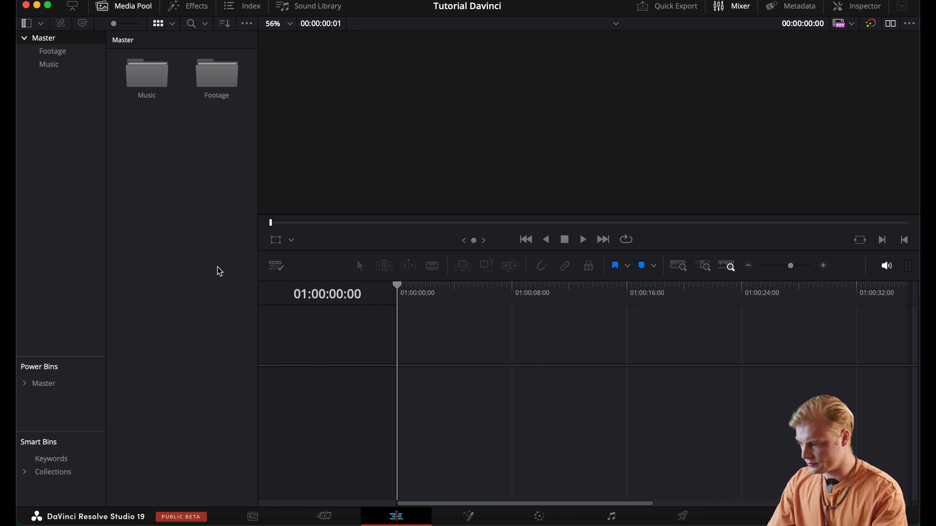
Create bins named "Drone", "BM" and "Mod" inside the Footage bin
{"action": "double_click", "coordinate": [217, 76]}
{"action": "key", "text": "super+shift+n"}
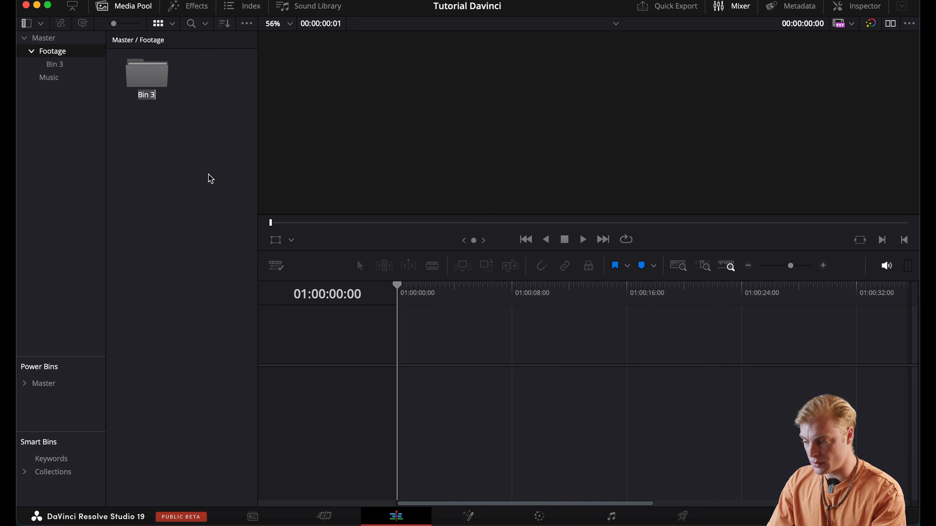
{"action": "type", "text": "Drone"}
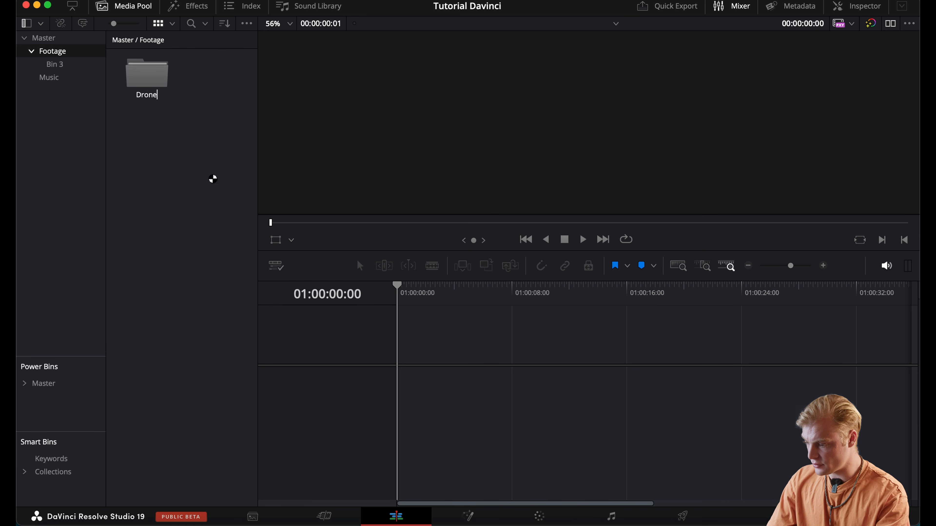
{"action": "key", "text": "Return"}
{"action": "right_click", "coordinate": [209, 178]}
{"action": "left_click", "coordinate": [233, 244]}
{"action": "type", "text": "BM"}
{"action": "key", "text": "Return"}
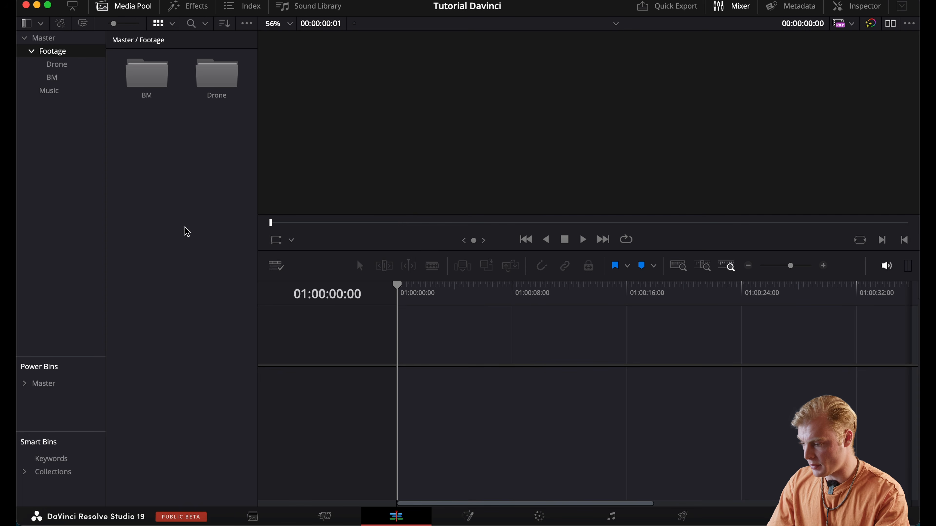
{"action": "right_click", "coordinate": [185, 228]}
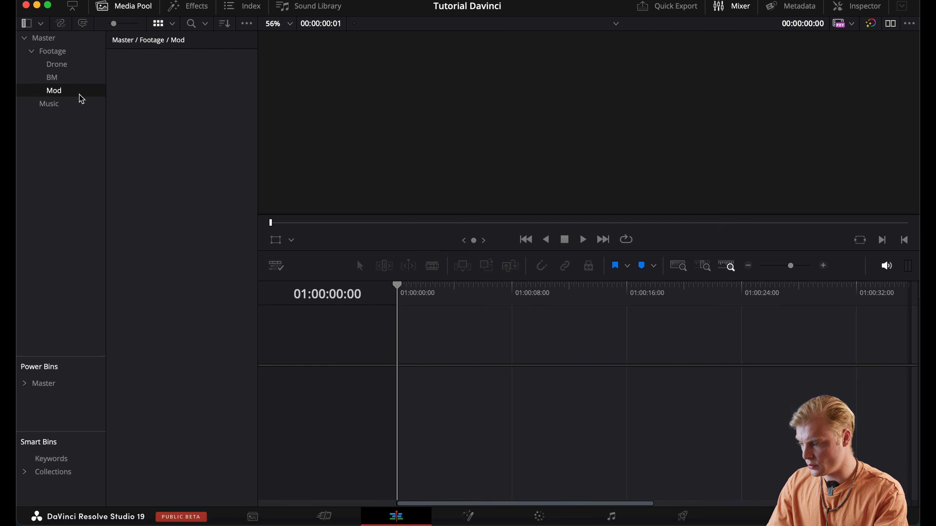
Import A066_11201626_C092.mov and A066_11201626_C093.mov from the BM footage folder into the BM bin without changing the project frame rate
{"action": "left_click", "coordinate": [81, 78]}
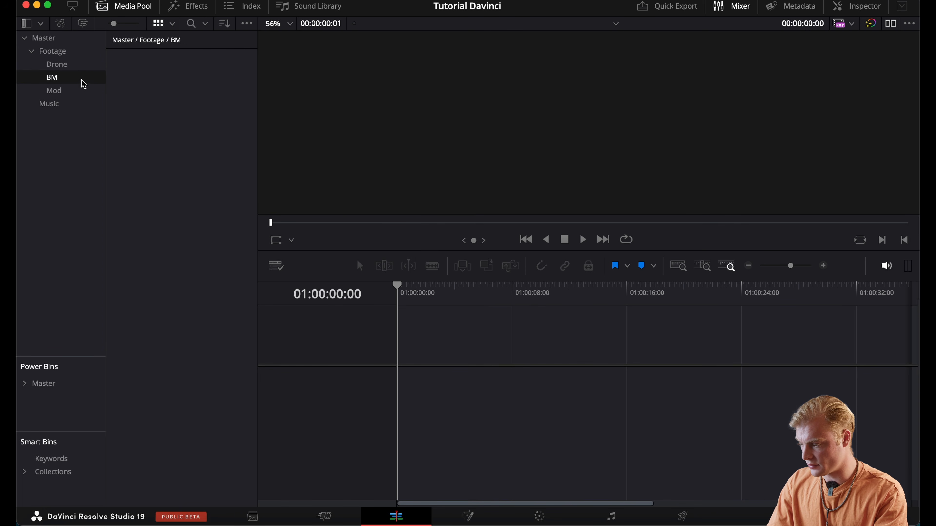
{"action": "left_click", "coordinate": [77, 64]}
{"action": "left_click", "coordinate": [75, 53]}
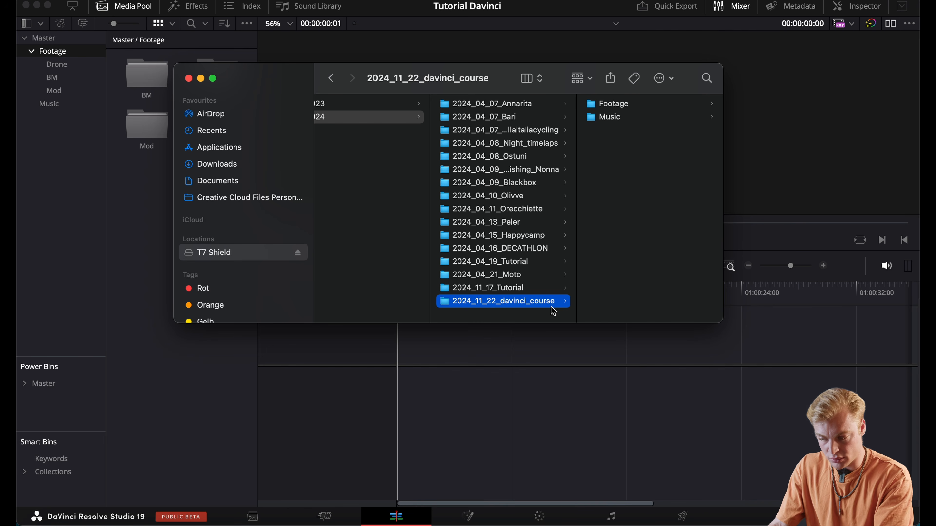
{"action": "left_click", "coordinate": [612, 105]}
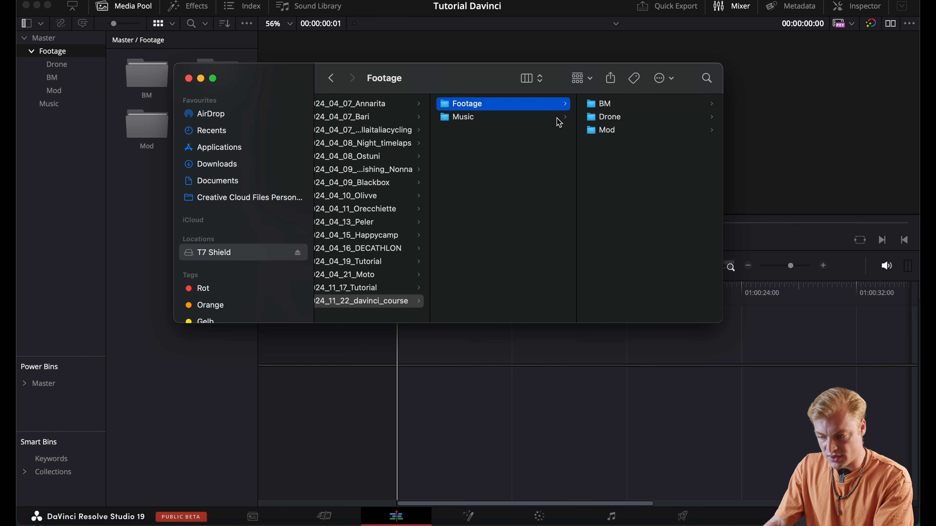
{"action": "left_click", "coordinate": [510, 117]}
{"action": "left_click", "coordinate": [539, 107]}
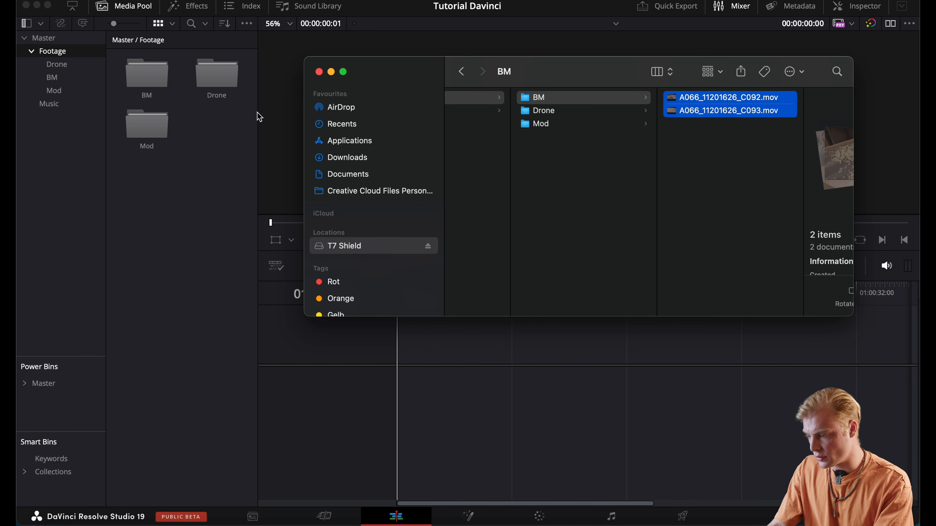
{"action": "left_click_drag", "start_coordinate": [688, 111], "coordinate": [138, 78]}
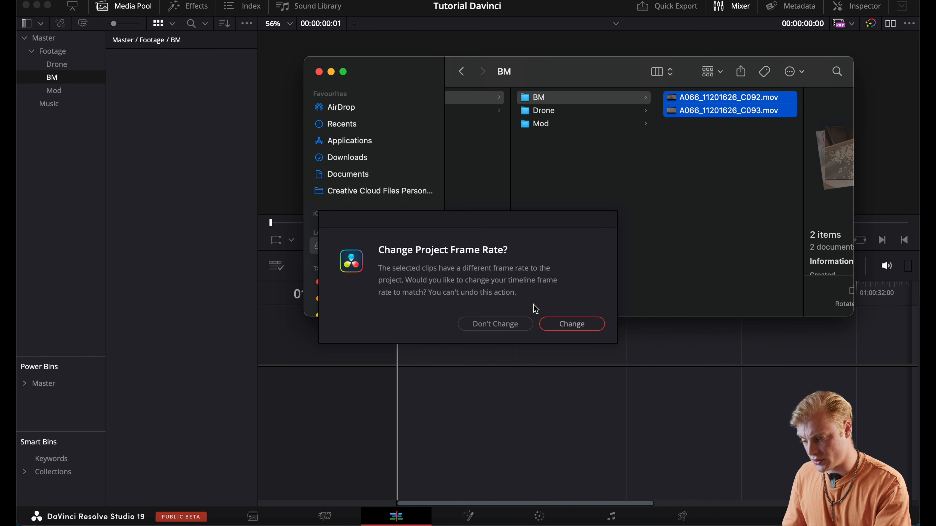
{"action": "left_click", "coordinate": [520, 324]}
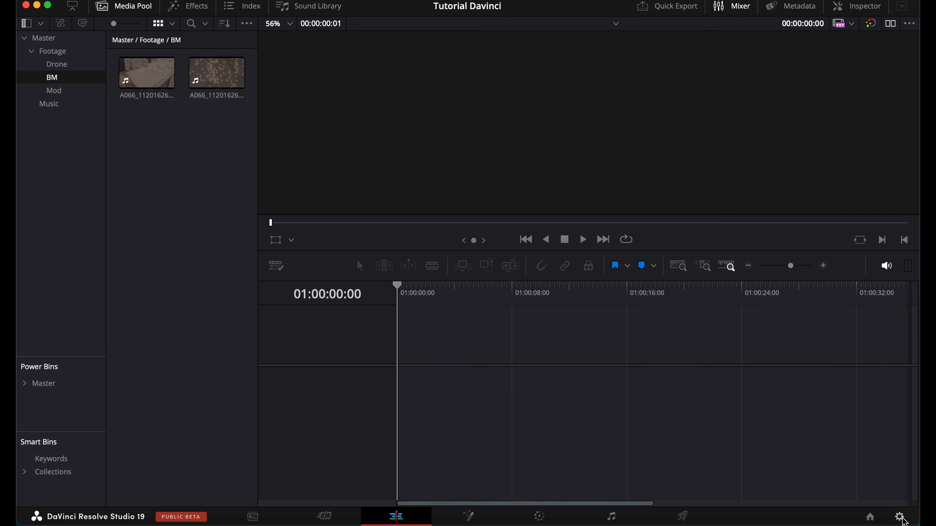
Set the project's timeline frame rate to 30 frames per second, toggle vertical resolution on and back off, and save the settings
{"action": "left_click", "coordinate": [899, 517]}
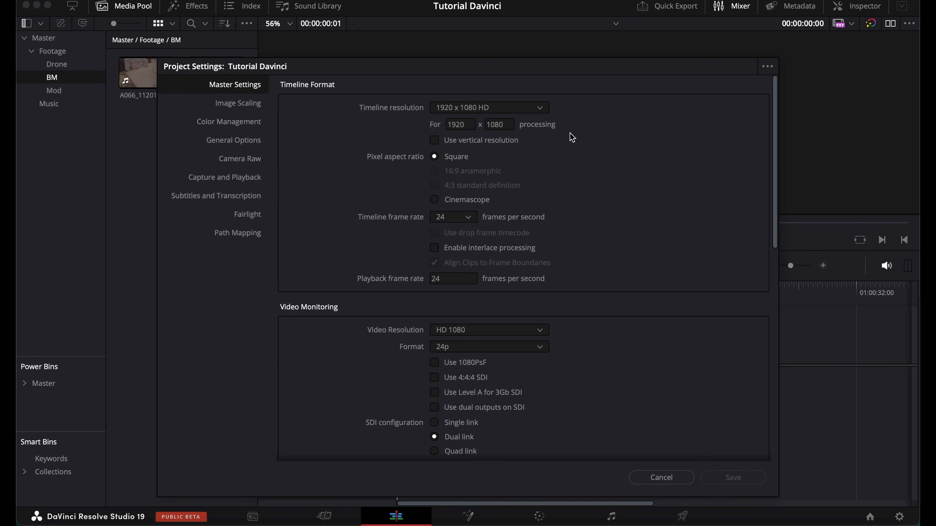
{"action": "left_click", "coordinate": [449, 217]}
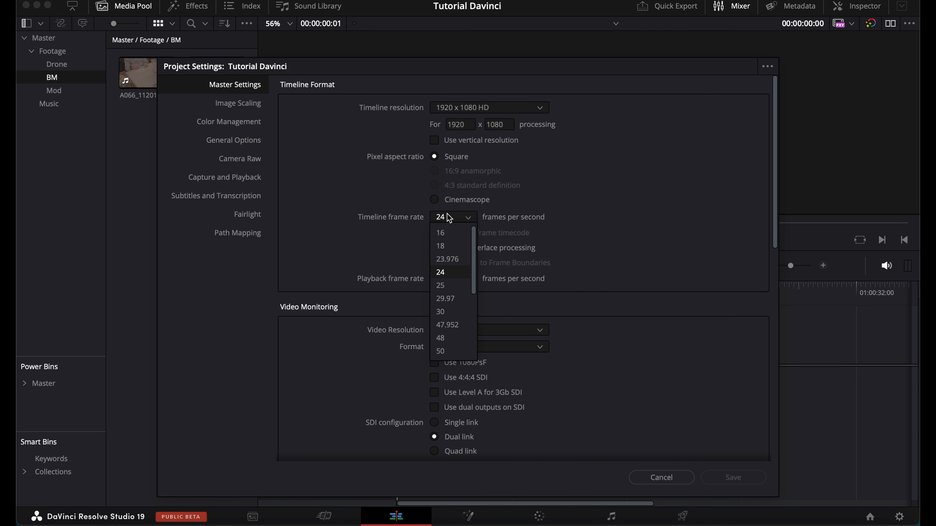
{"action": "scroll", "coordinate": [450, 272], "scroll_direction": "down", "scroll_amount": 1}
{"action": "left_click", "coordinate": [455, 299]}
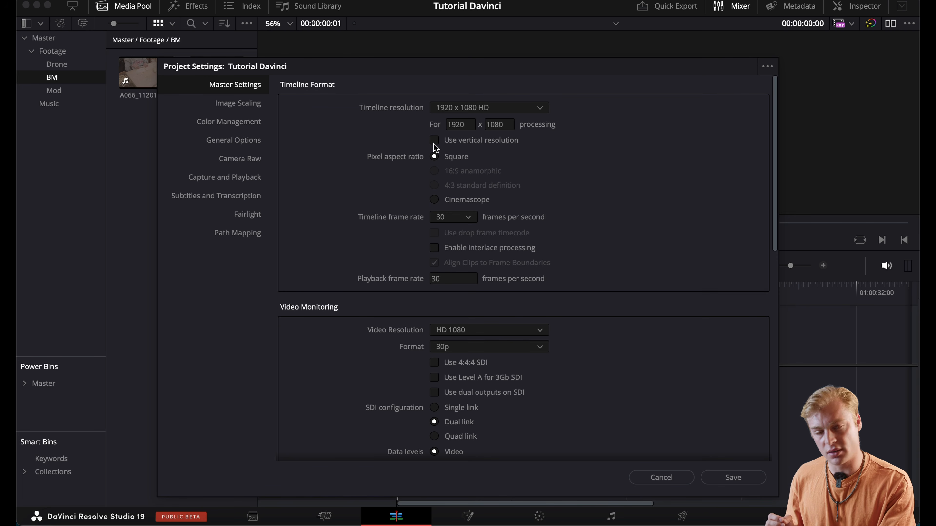
{"action": "left_click", "coordinate": [434, 144]}
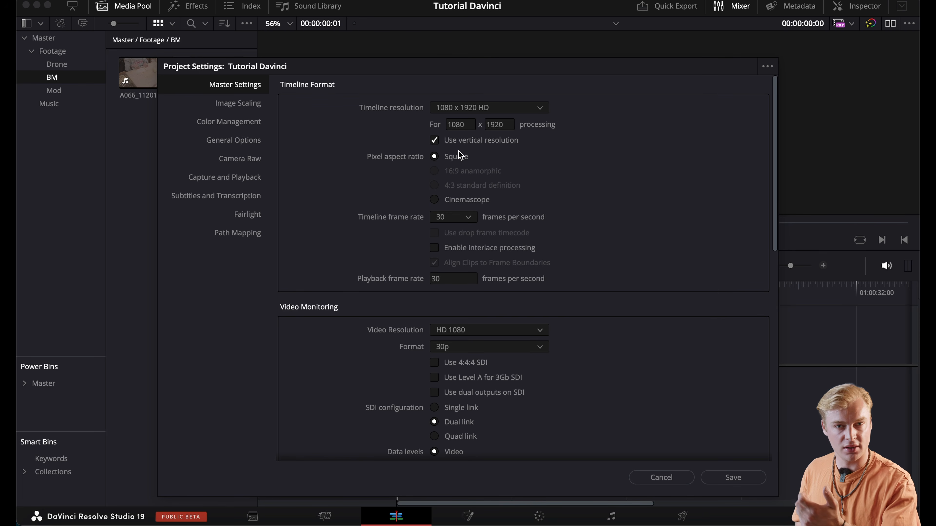
{"action": "left_click", "coordinate": [434, 140]}
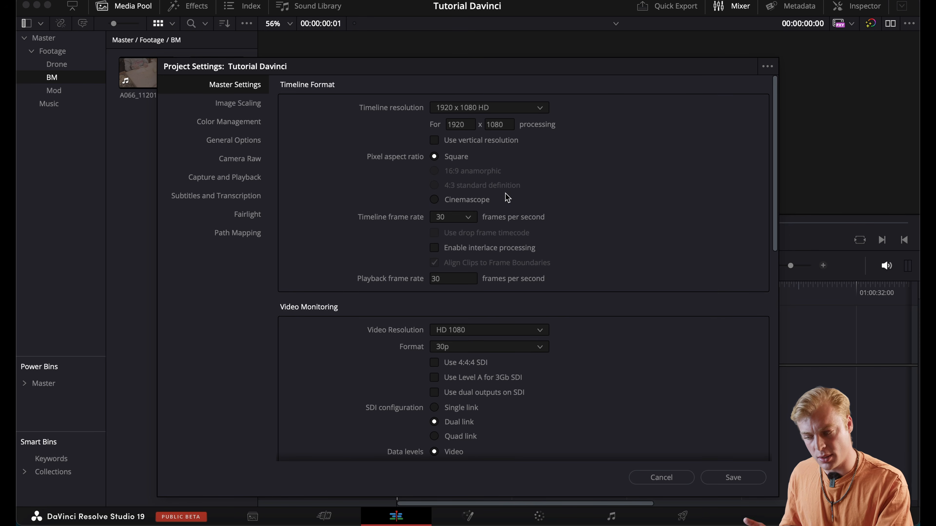
{"action": "left_click", "coordinate": [746, 478]}
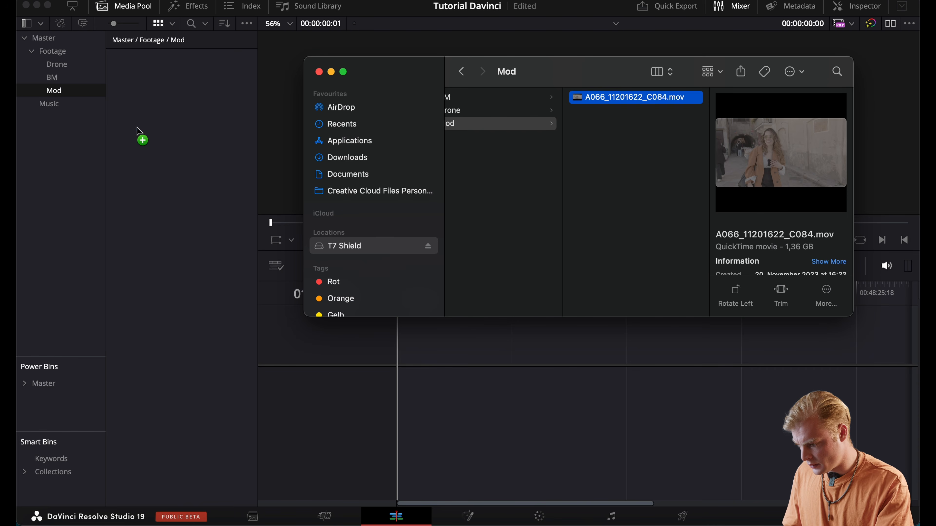
Import both DJI clips from the Drone footage folder into the Drone bin
{"action": "left_click", "coordinate": [94, 79]}
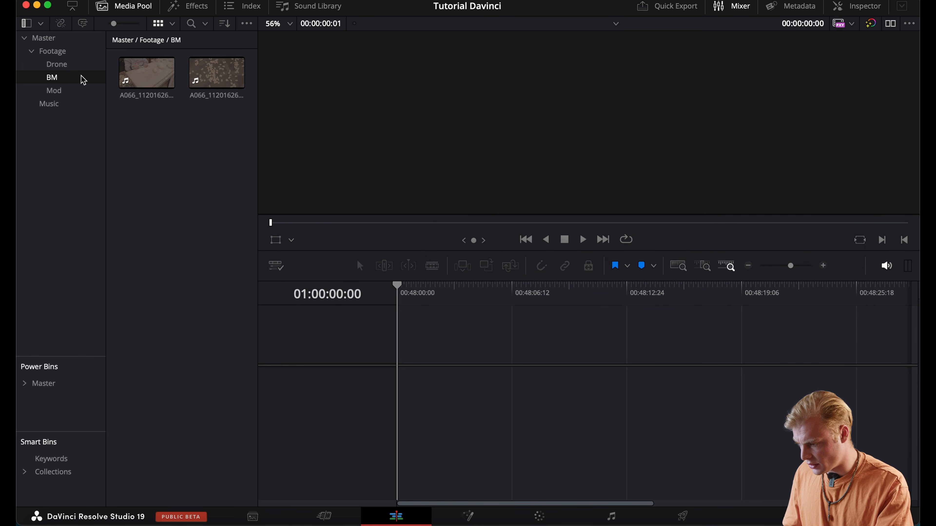
{"action": "left_click", "coordinate": [57, 64]}
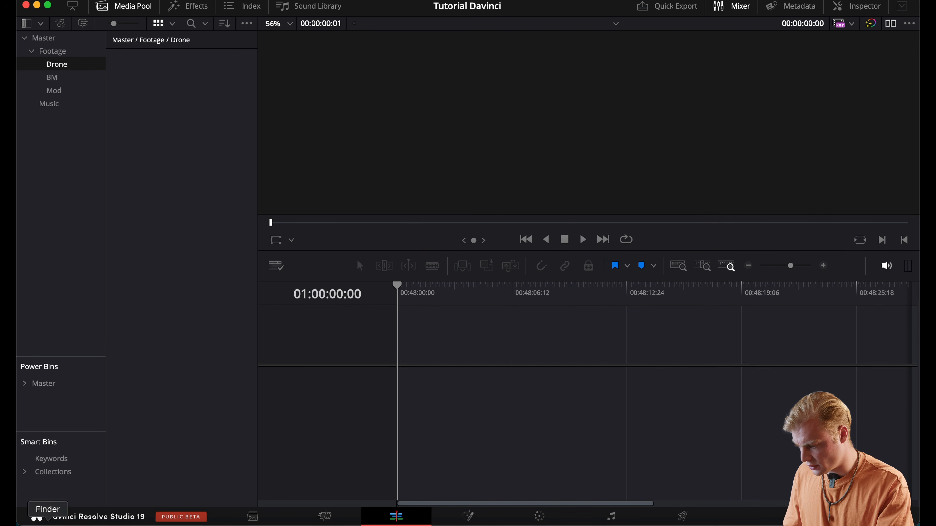
{"action": "left_click", "coordinate": [42, 516]}
{"action": "scroll", "coordinate": [501, 241], "scroll_direction": "left", "scroll_amount": 3}
{"action": "left_click", "coordinate": [596, 110]}
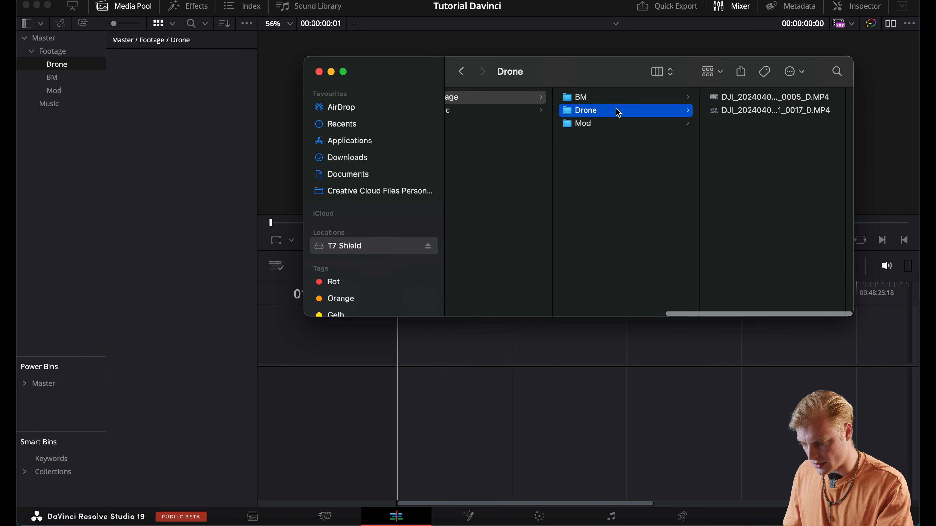
{"action": "left_click_drag", "start_coordinate": [766, 131], "coordinate": [759, 95]}
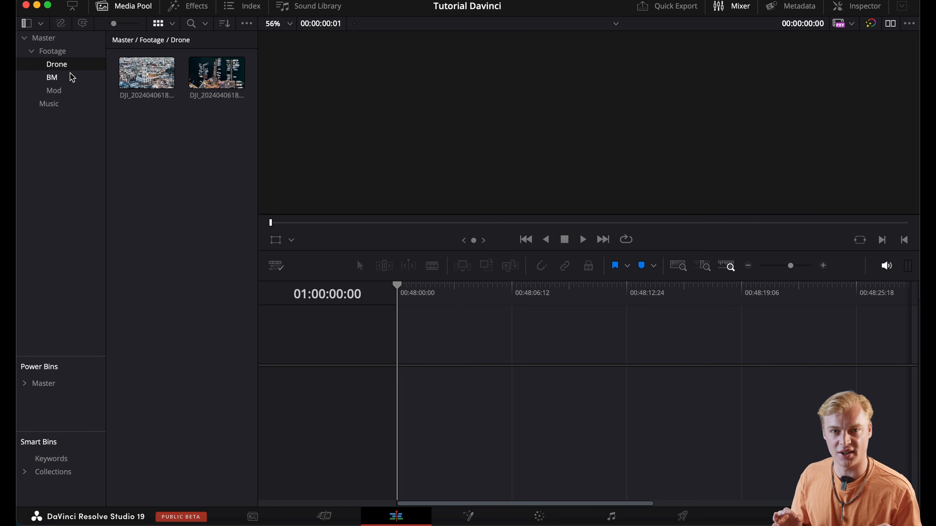
Place the A066_11201622_C084.mov clip from the Mod bin at the start of the empty timeline
{"action": "left_click_drag", "start_coordinate": [147, 74], "coordinate": [411, 376]}
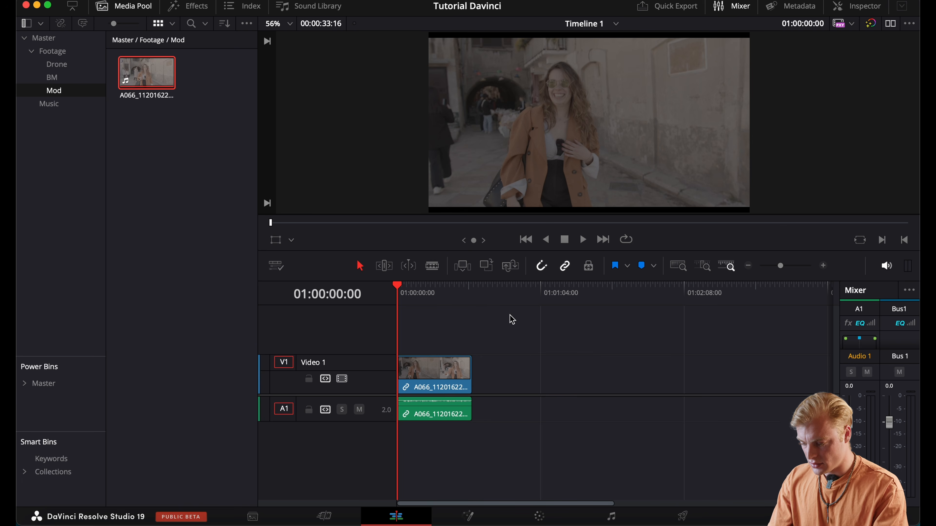
Increase the height of the Audio 1 track beneath the A066 clip to enlarge its waveform
{"action": "left_click", "coordinate": [458, 364]}
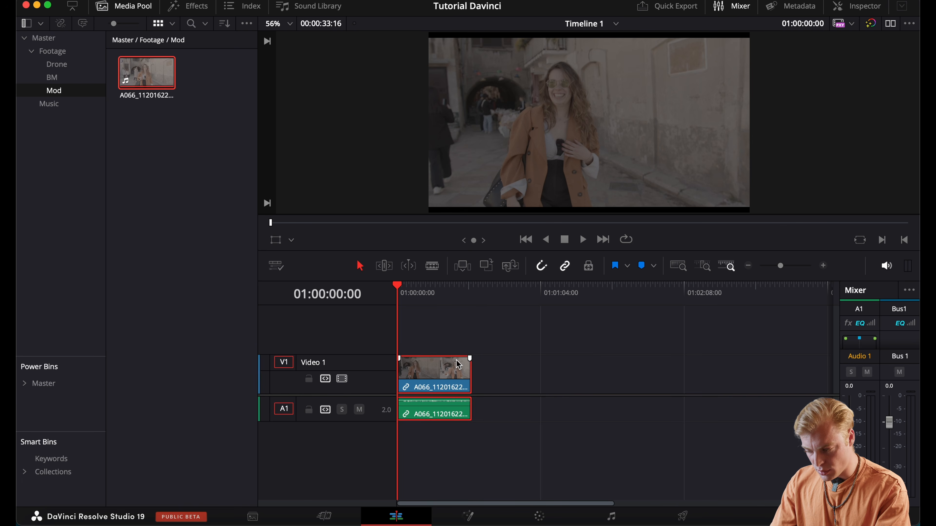
{"action": "left_click", "coordinate": [435, 420]}
{"action": "left_click_drag", "start_coordinate": [368, 417], "coordinate": [371, 437]}
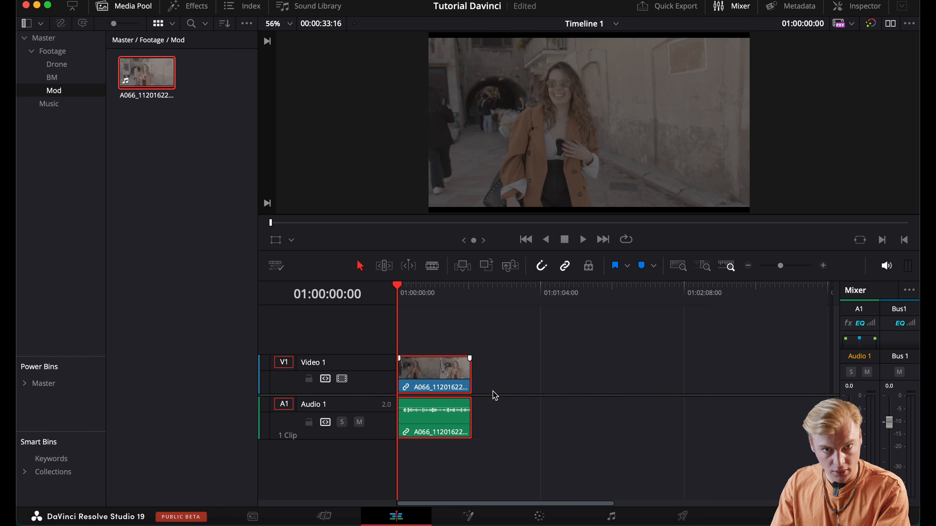
Place the Captain Qubz - Get Down music track from the Music bin on a new audio track at the timeline start and play it back
{"action": "left_click", "coordinate": [435, 292]}
{"action": "left_click", "coordinate": [92, 103]}
{"action": "left_click_drag", "start_coordinate": [180, 74], "coordinate": [415, 445]}
{"action": "left_click", "coordinate": [488, 285]}
{"action": "key", "text": "space"}
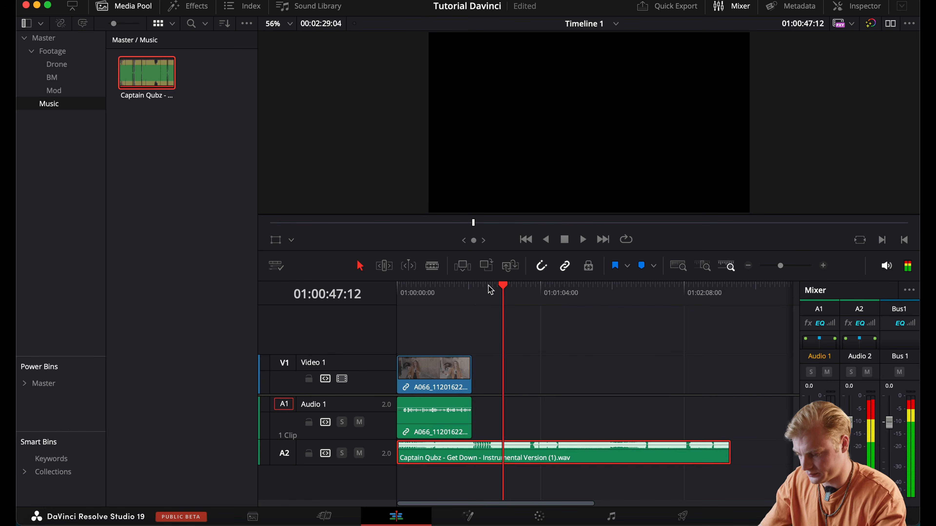
Stop playback, return to the timeline start, and trim the end of the A066 clip so it lasts about 23 seconds
{"action": "key", "text": "space"}
{"action": "key", "text": "Home"}
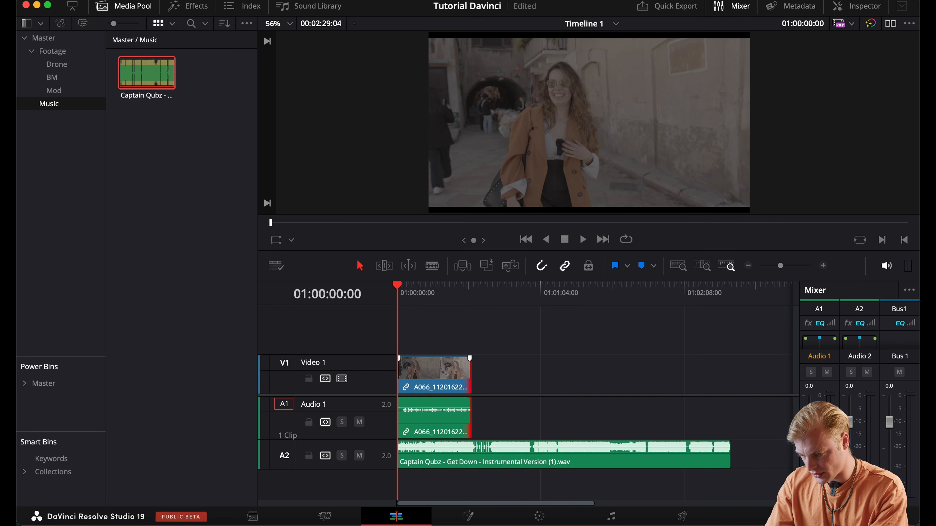
{"action": "mouse_move", "coordinate": [468, 374]}
{"action": "left_mouse_down"}
{"action": "mouse_move", "coordinate": [448, 374]}
{"action": "mouse_move", "coordinate": [462, 374]}
{"action": "left_mouse_up"}
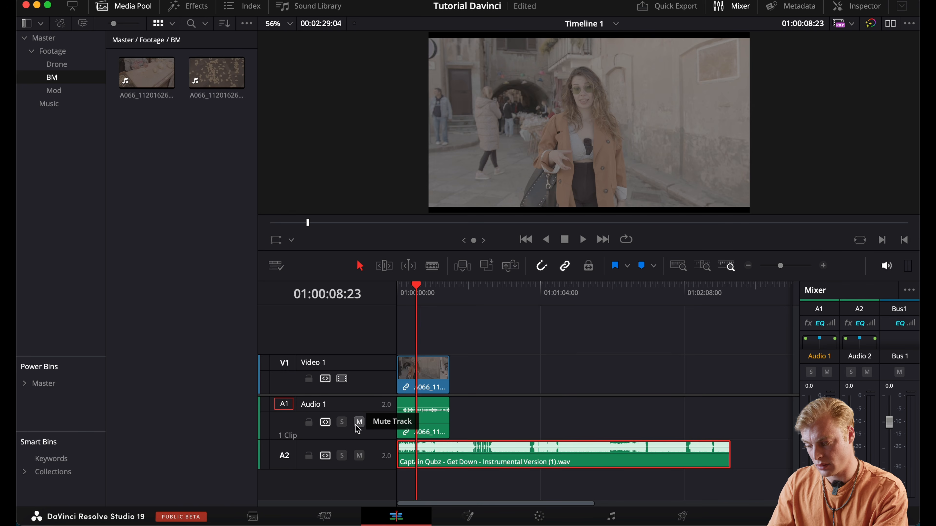
Mute and unmute the Audio 1 track, and do the same for the A2 music track
{"action": "left_click", "coordinate": [358, 423]}
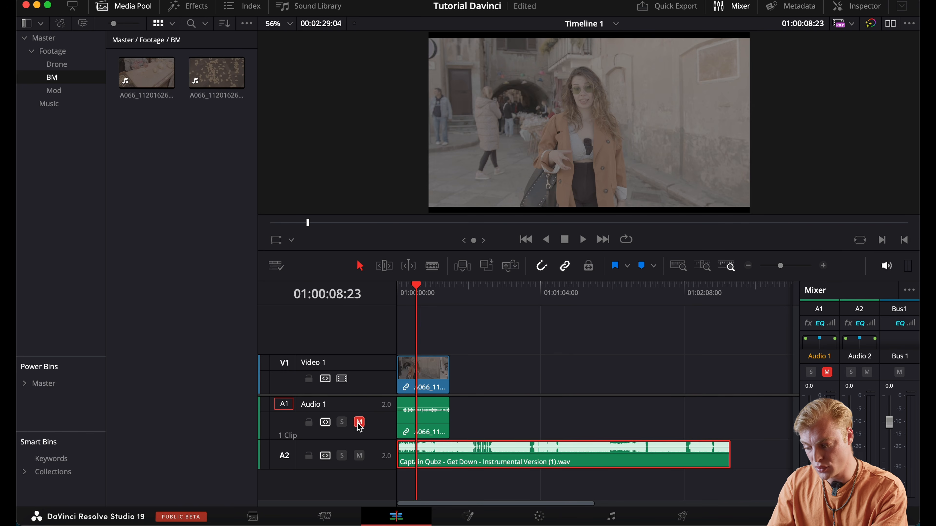
{"action": "left_click", "coordinate": [359, 423]}
{"action": "left_click", "coordinate": [359, 456]}
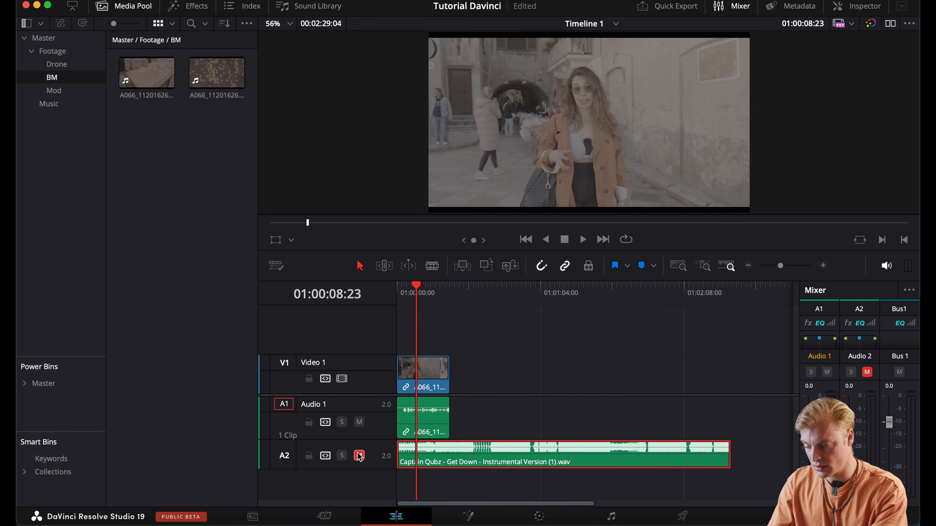
{"action": "left_click", "coordinate": [359, 456]}
Solo and unsolo the A2 music track, and disable and re-enable the Video 1 track
{"action": "left_click", "coordinate": [341, 456]}
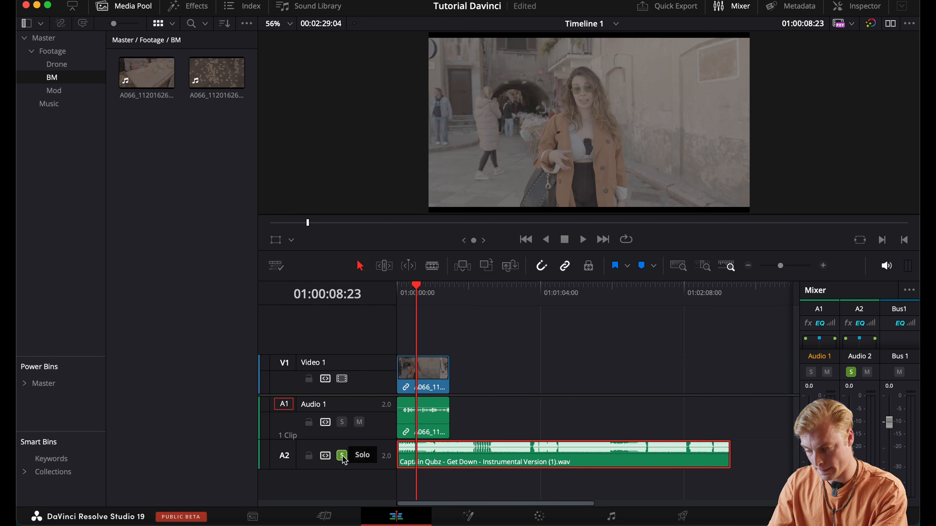
{"action": "left_click", "coordinate": [341, 456]}
{"action": "left_click", "coordinate": [341, 380]}
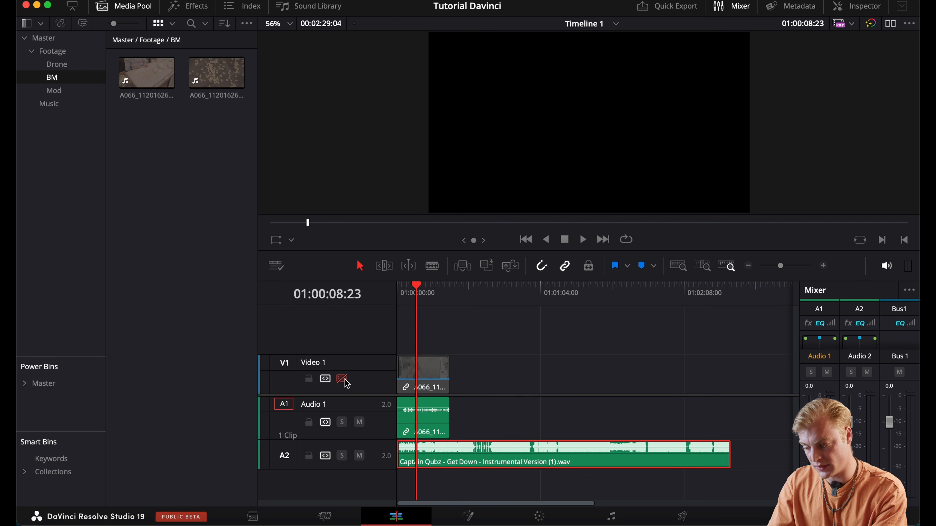
{"action": "left_click", "coordinate": [342, 379]}
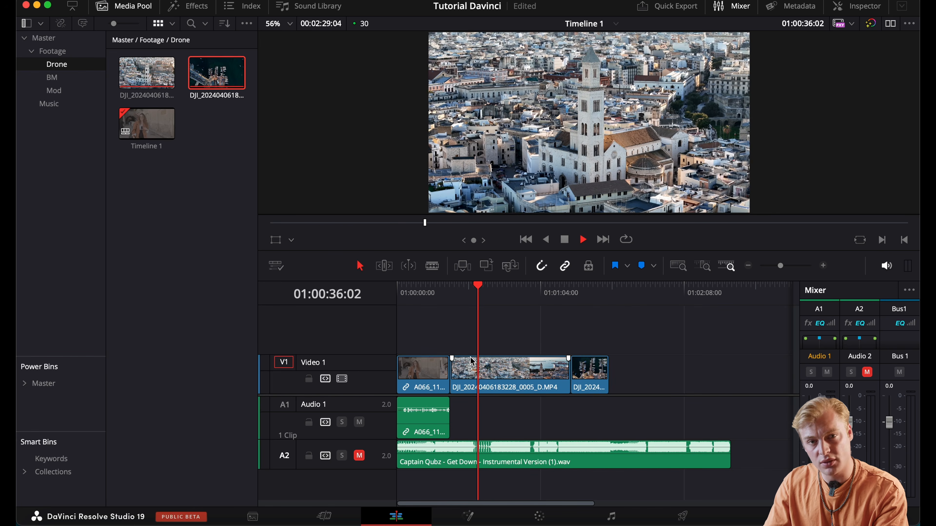
Trim the start of the first drone clip to about 01:00:34:00 and split the clip at 01:00:54:04
{"action": "key", "text": "space"}
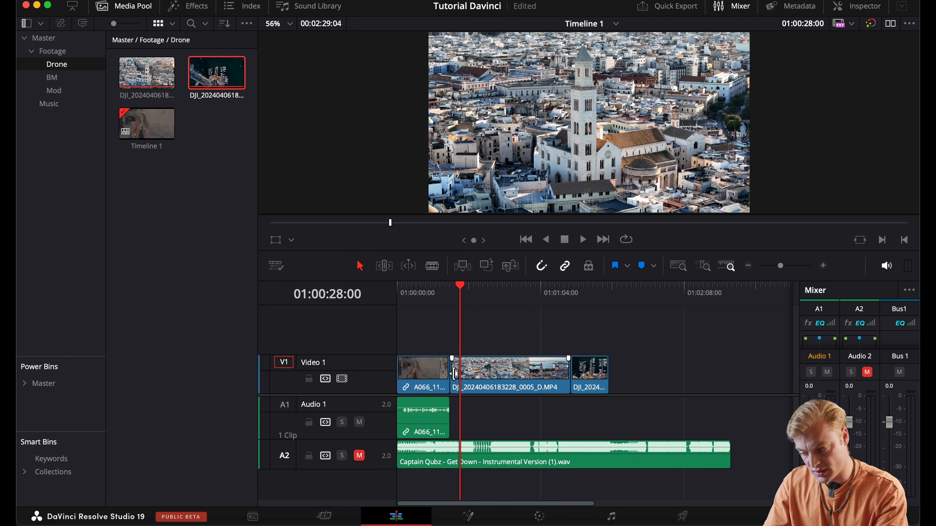
{"action": "left_click_drag", "start_coordinate": [454, 374], "coordinate": [474, 374]}
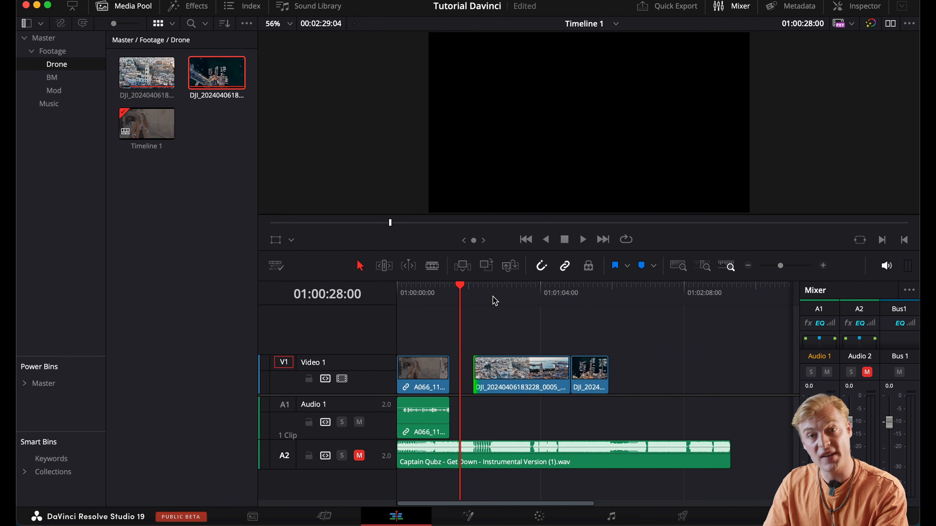
{"action": "left_click_drag", "start_coordinate": [494, 301], "coordinate": [522, 374]}
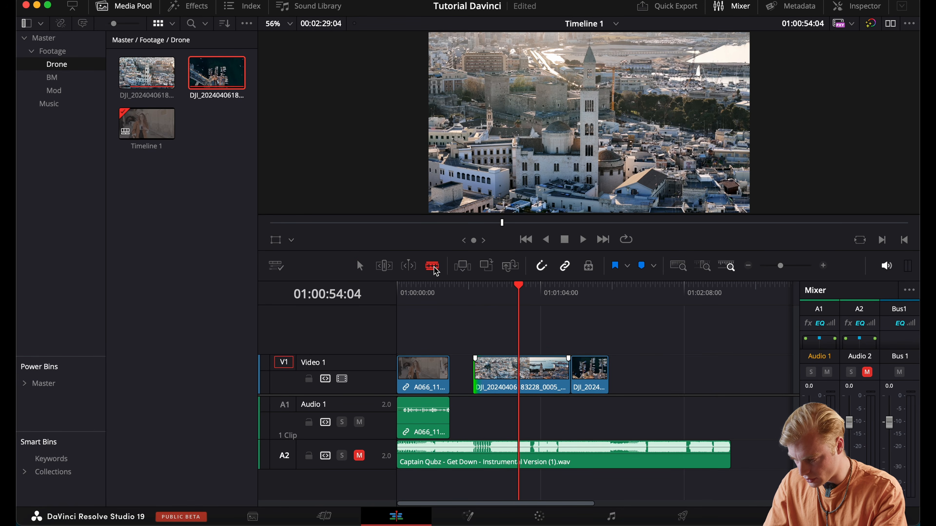
{"action": "left_click", "coordinate": [521, 376]}
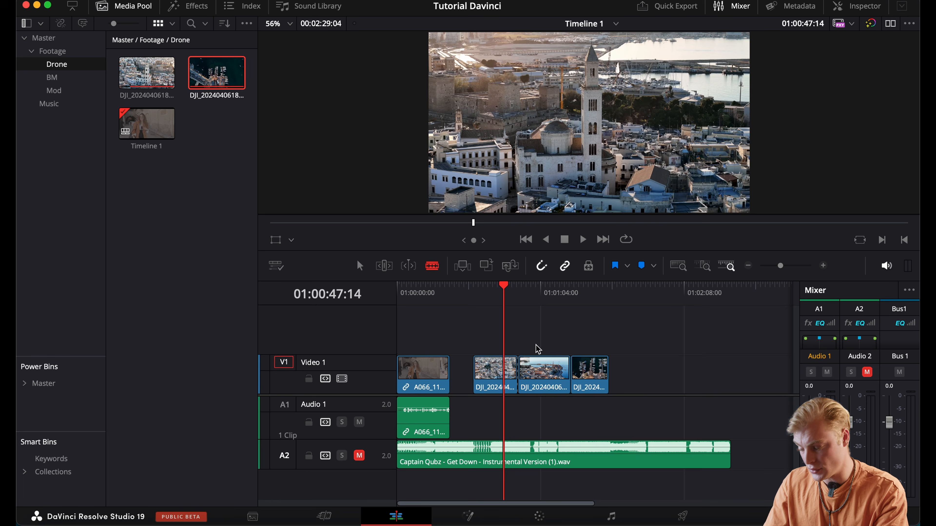
Delete the second part of the split drone clip and close the gaps between the video clips
{"action": "key", "text": "a"}
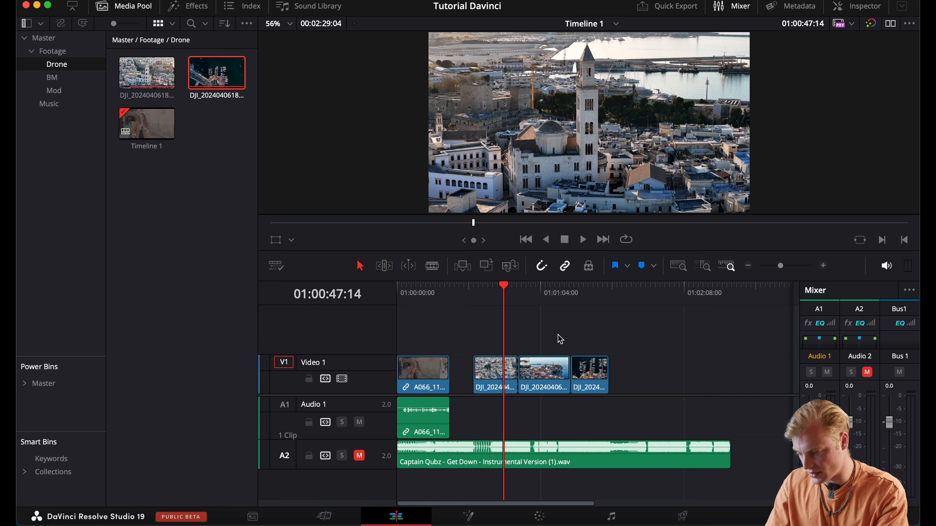
{"action": "key", "text": "b"}
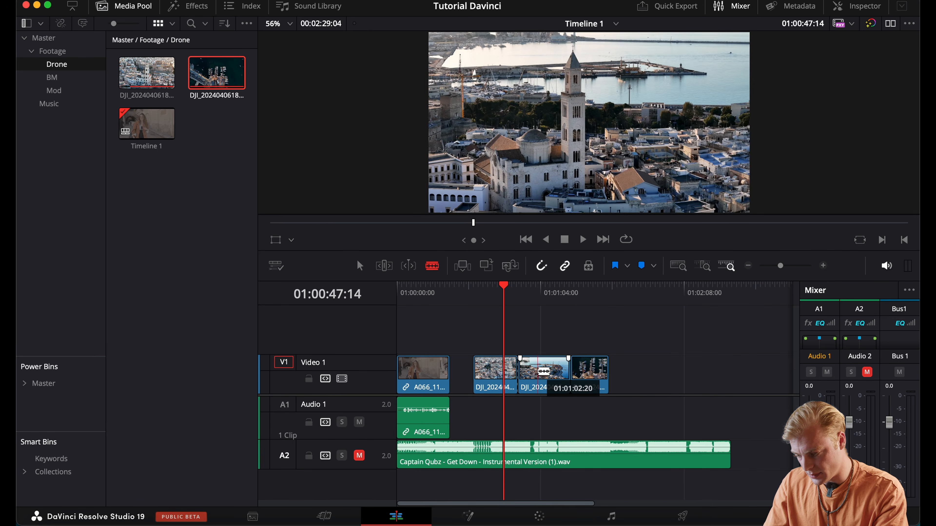
{"action": "left_click", "coordinate": [359, 266]}
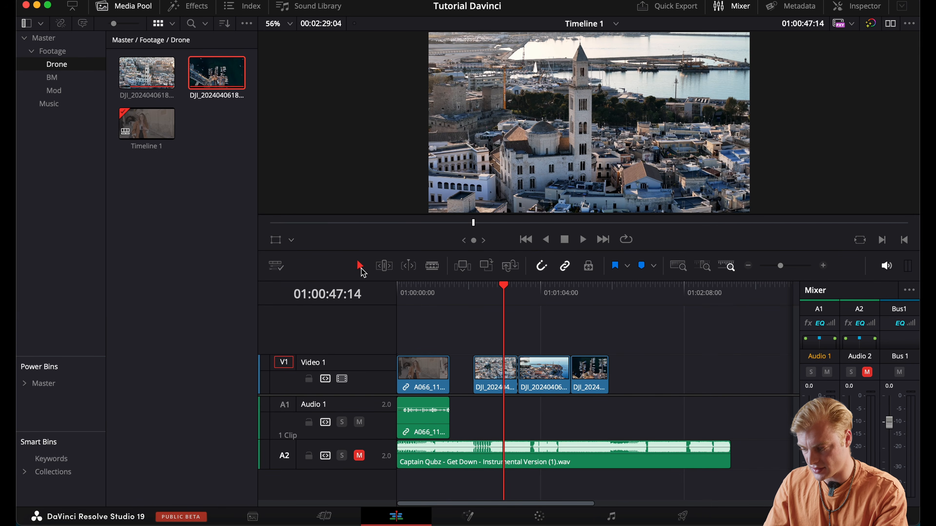
{"action": "left_click", "coordinate": [548, 369]}
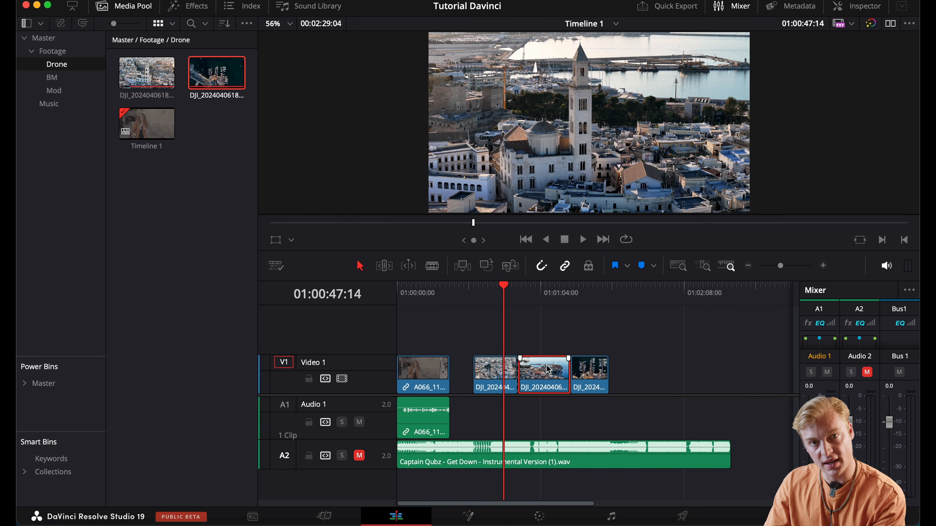
{"action": "key", "text": "BackSpace"}
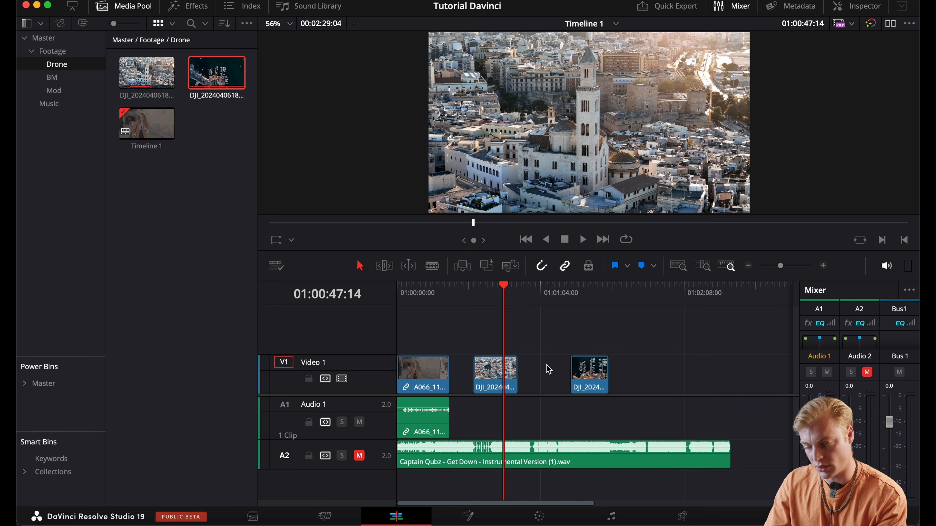
{"action": "left_click", "coordinate": [545, 373]}
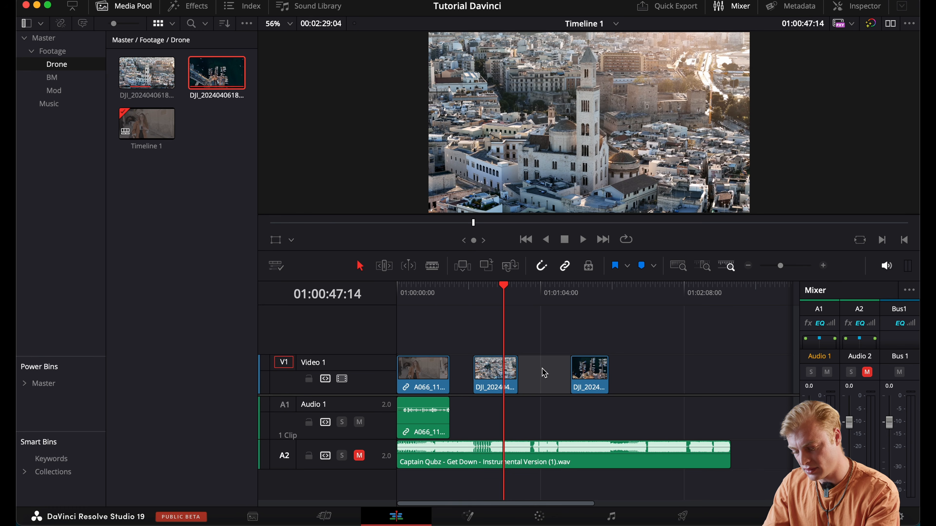
{"action": "key", "text": "BackSpace"}
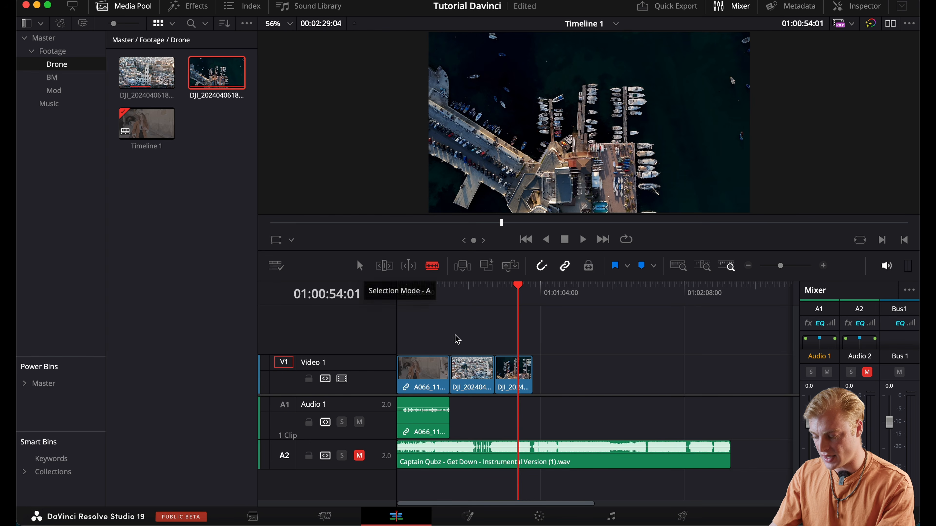
Move the A066 clip with its linked audio to the empty area after the drone clips, starting at about 01:01:16:00
{"action": "key", "text": "a"}
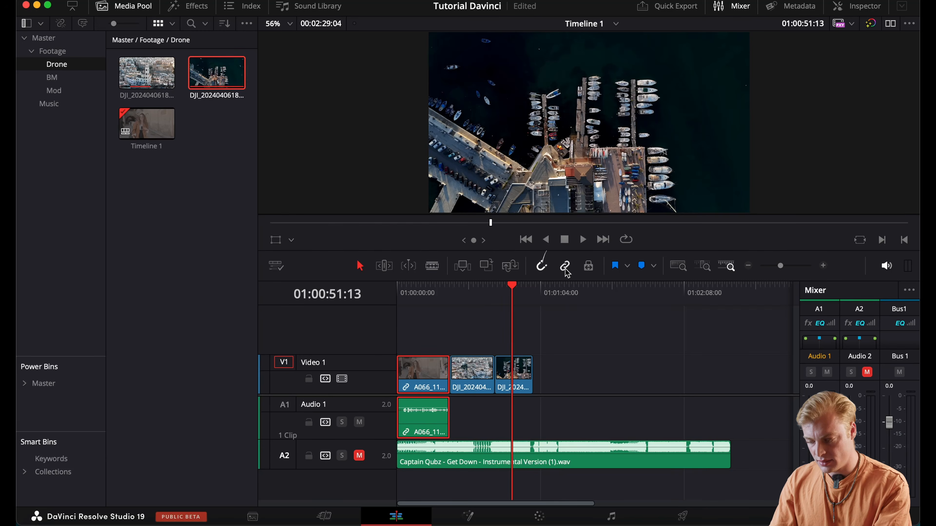
{"action": "left_click", "coordinate": [565, 266]}
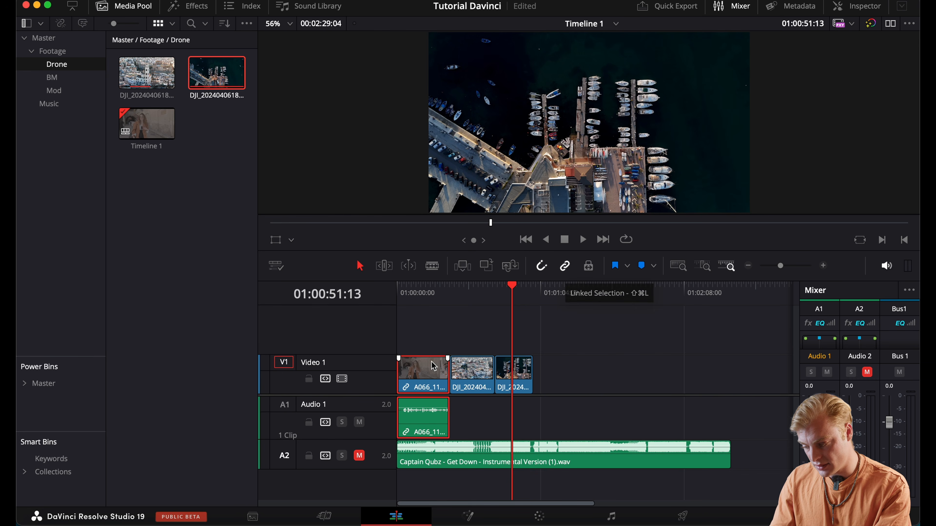
{"action": "left_click_drag", "start_coordinate": [430, 373], "coordinate": [598, 374]}
Split the moved A066 clip together with its linked audio near the middle, and undo the split
{"action": "key", "text": "b"}
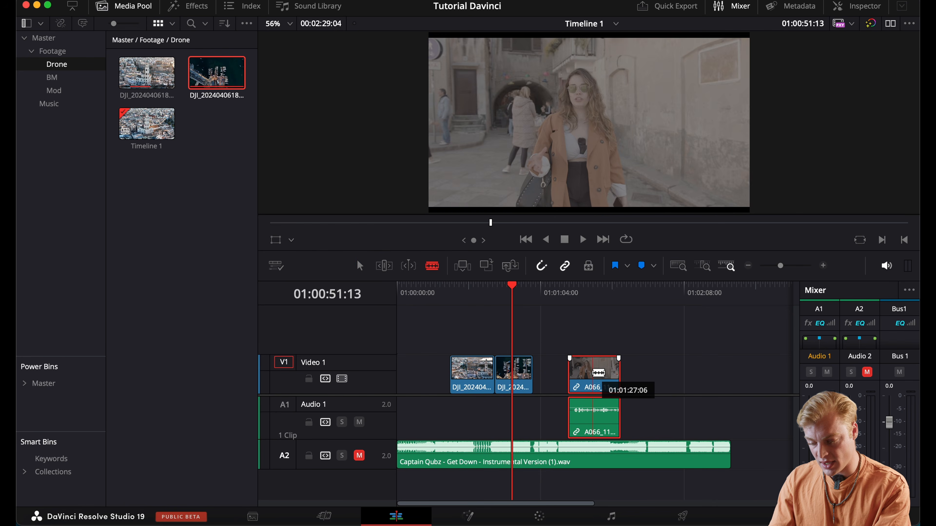
{"action": "left_click", "coordinate": [593, 373]}
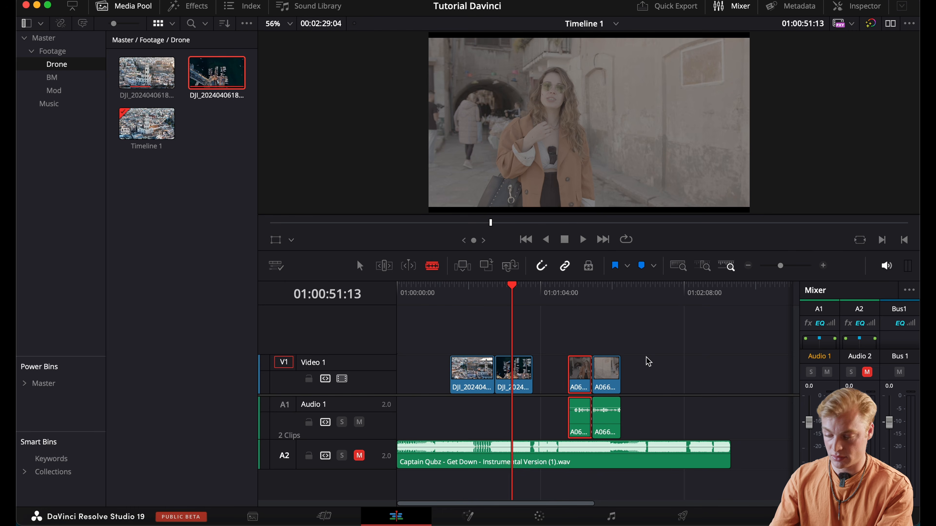
{"action": "key", "text": "super+z"}
Turn off linked selection, split only the audio of the A066 clip, and undo that cut
{"action": "left_click", "coordinate": [566, 271]}
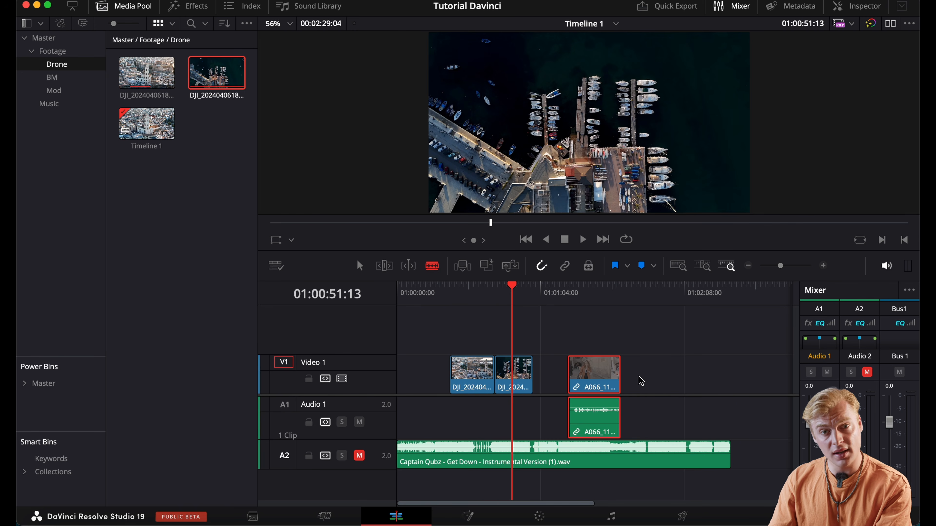
{"action": "left_click", "coordinate": [593, 417]}
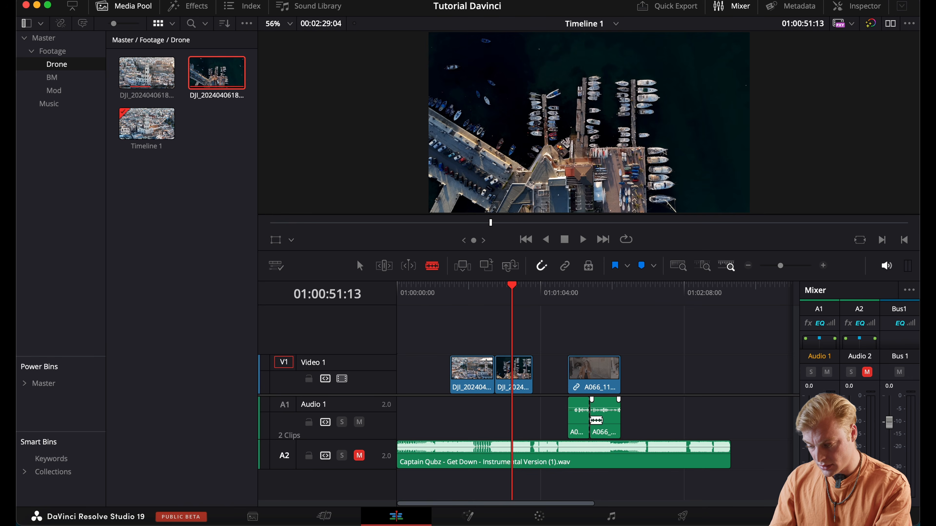
{"action": "key", "text": "super+z"}
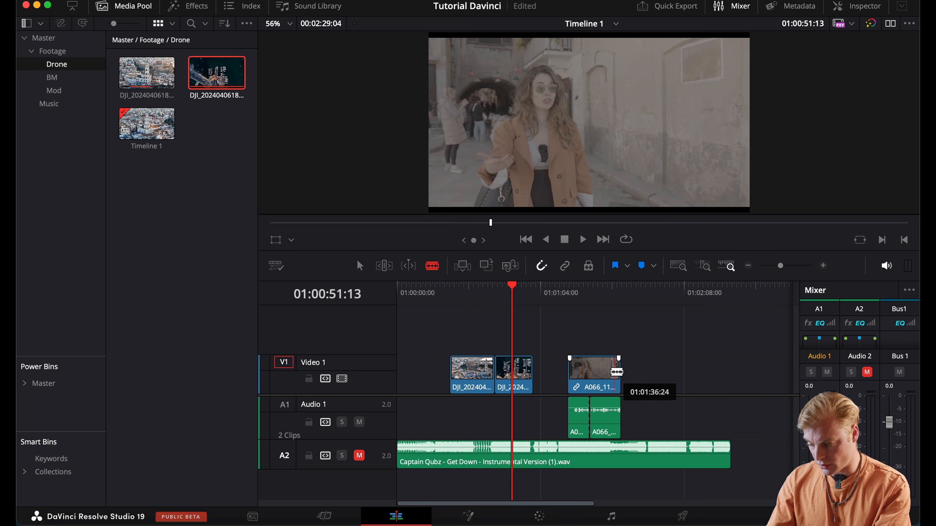
Try cutting only the A066 clip's video at two points and deleting the two trailing pieces, and undo these edits
{"action": "left_click", "coordinate": [590, 370]}
{"action": "left_click", "coordinate": [598, 364]}
{"action": "key", "text": "a"}
{"action": "left_click", "coordinate": [611, 368]}
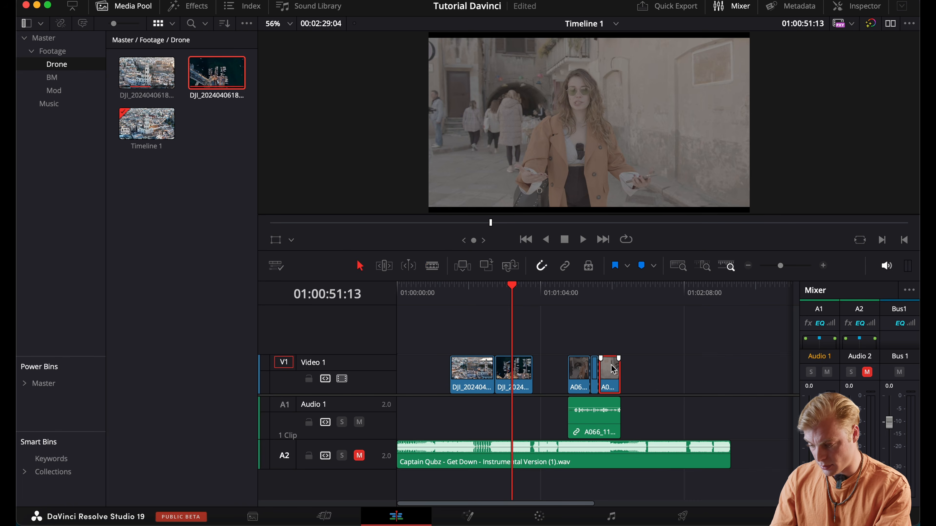
{"action": "key", "text": "BackSpace"}
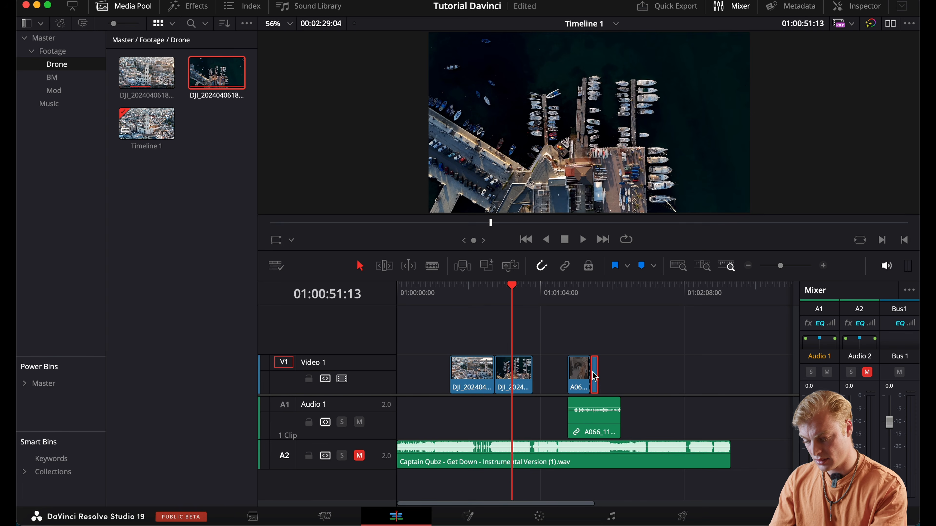
{"action": "key", "text": "BackSpace"}
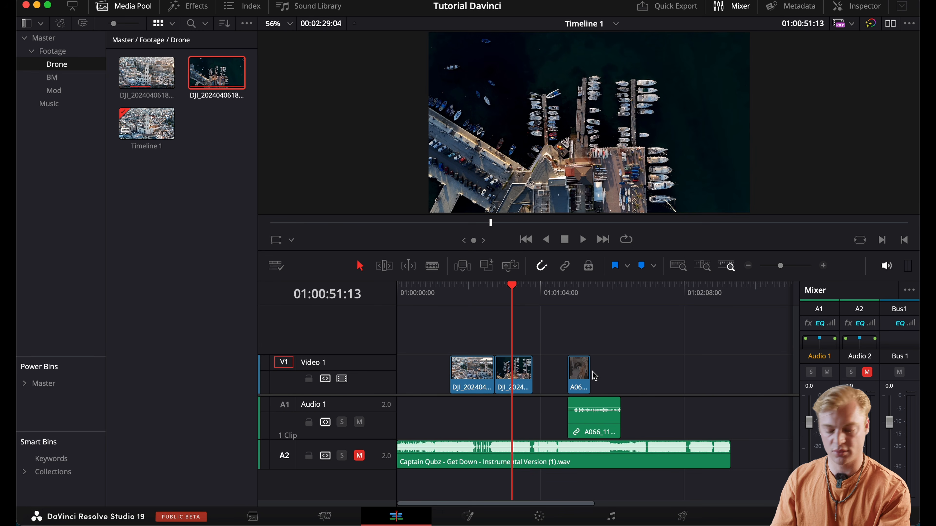
{"action": "key", "text": "super+z"}
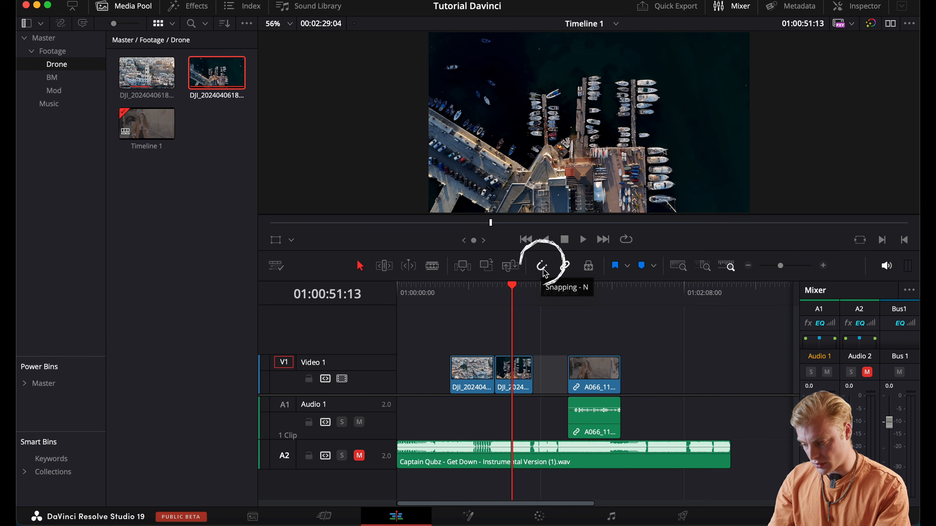
Snap the A066 clip against the end of the second drone clip and place the playhead at 01:00:39:14
{"action": "left_click_drag", "start_coordinate": [597, 382], "coordinate": [564, 366]}
{"action": "left_click", "coordinate": [540, 266]}
{"action": "left_click", "coordinate": [485, 292]}
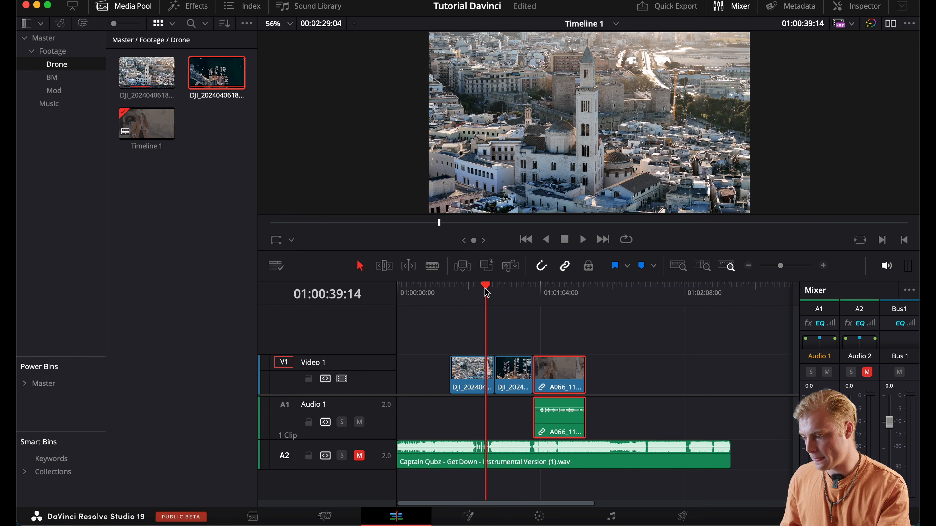
Browse the video transitions and add a Camera Shake transition at the cut between the two drone clips
{"action": "left_click", "coordinate": [191, 11]}
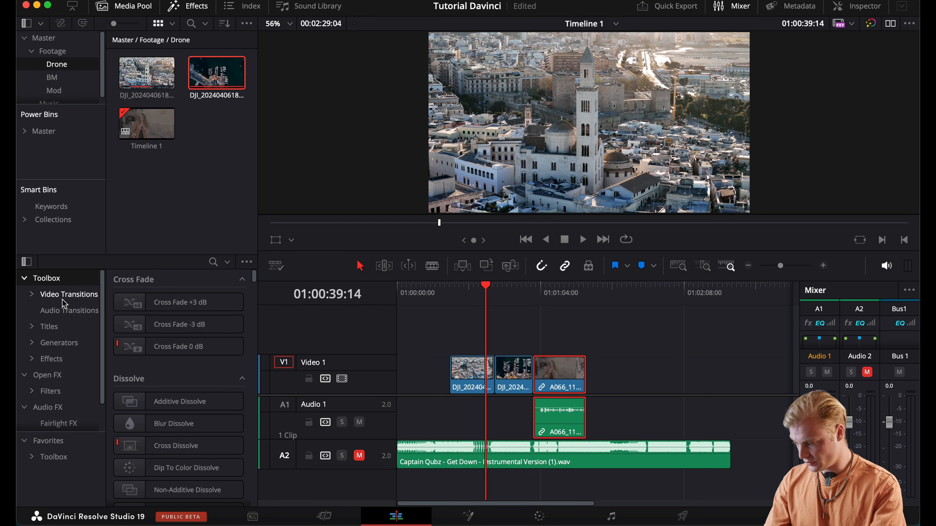
{"action": "left_click", "coordinate": [60, 294]}
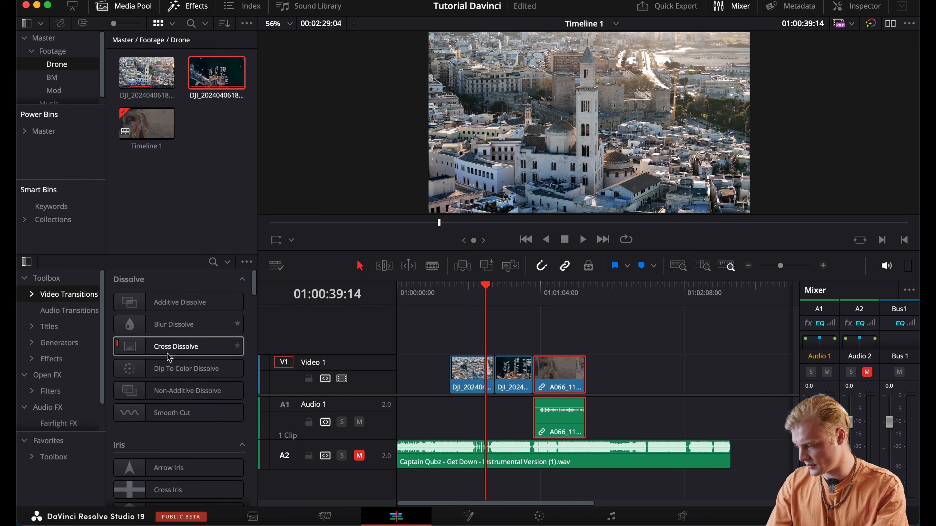
{"action": "scroll", "coordinate": [158, 409], "scroll_direction": "down", "scroll_amount": 15}
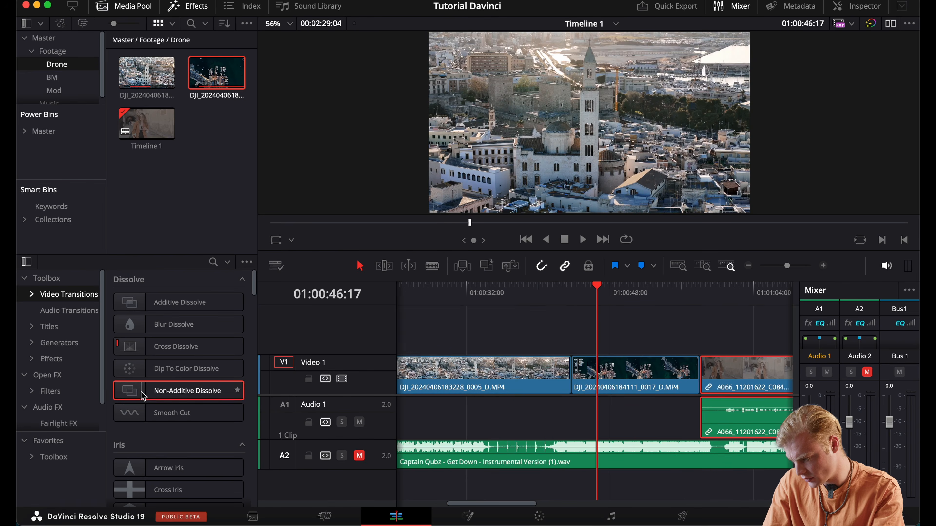
{"action": "left_click_drag", "start_coordinate": [144, 396], "coordinate": [594, 376]}
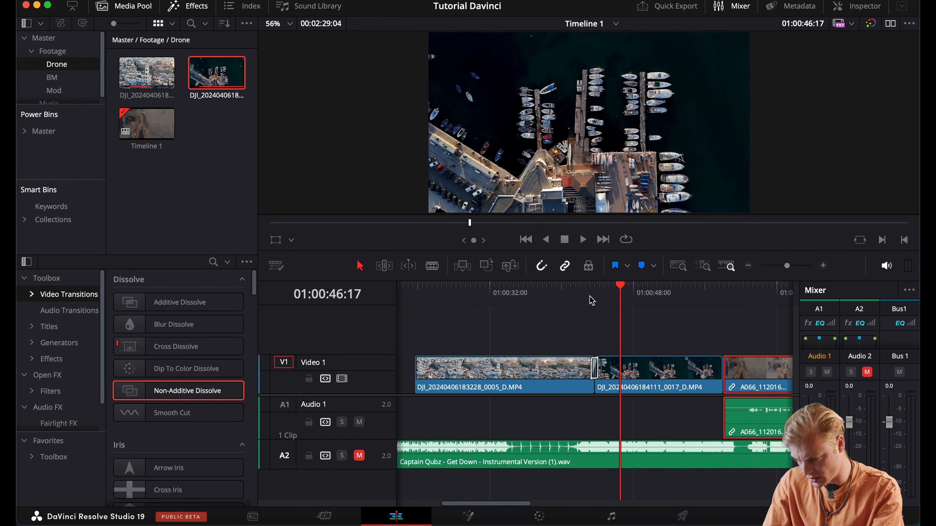
{"action": "left_click", "coordinate": [592, 301]}
{"action": "key", "text": "space"}
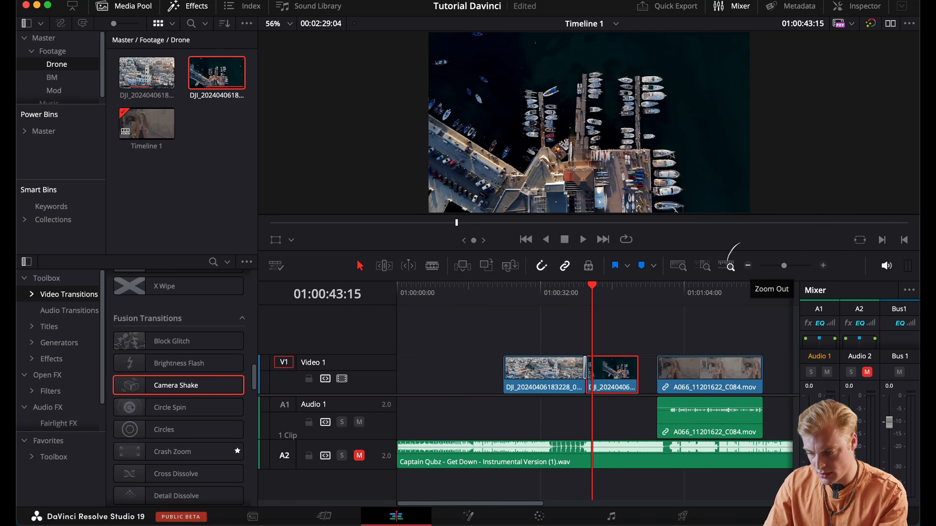
Adjust the length of the Camera Shake transition between the drone clips, and delete the transition
{"action": "left_click", "coordinate": [748, 265]}
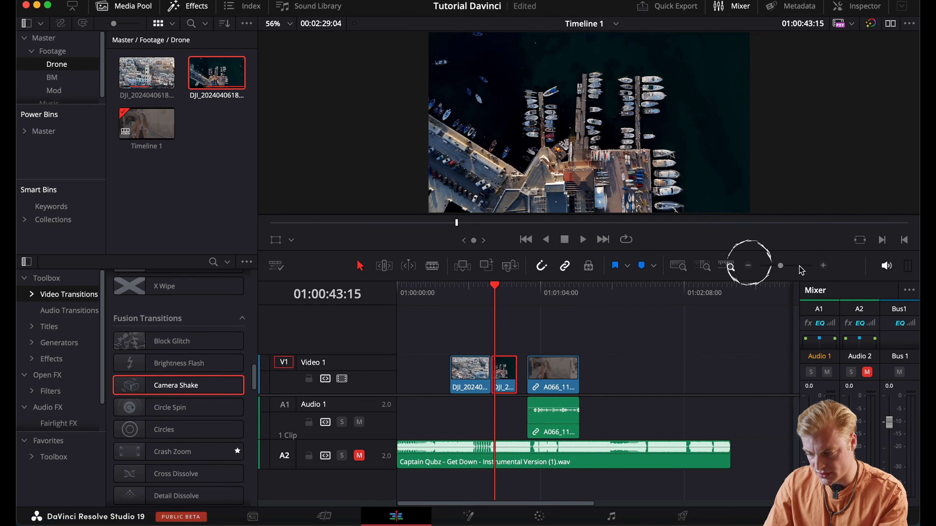
{"action": "left_click", "coordinate": [823, 266]}
{"action": "left_click", "coordinate": [824, 266]}
{"action": "left_click", "coordinate": [824, 266]}
{"action": "left_click", "coordinate": [823, 266]}
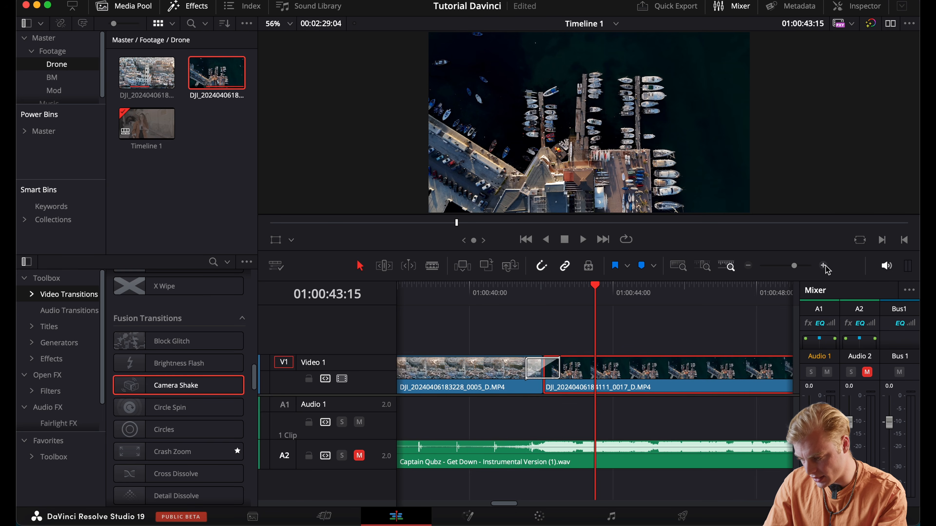
{"action": "left_click", "coordinate": [824, 266]}
{"action": "mouse_move", "coordinate": [527, 366]}
{"action": "left_mouse_down"}
{"action": "mouse_move", "coordinate": [550, 365]}
{"action": "mouse_move", "coordinate": [525, 364]}
{"action": "mouse_move", "coordinate": [534, 364]}
{"action": "left_mouse_up"}
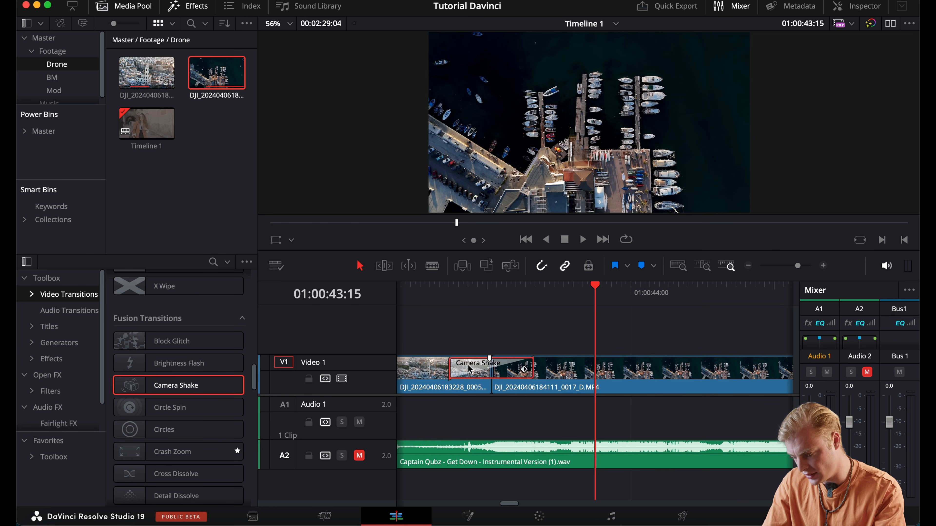
{"action": "key", "text": "Delete"}
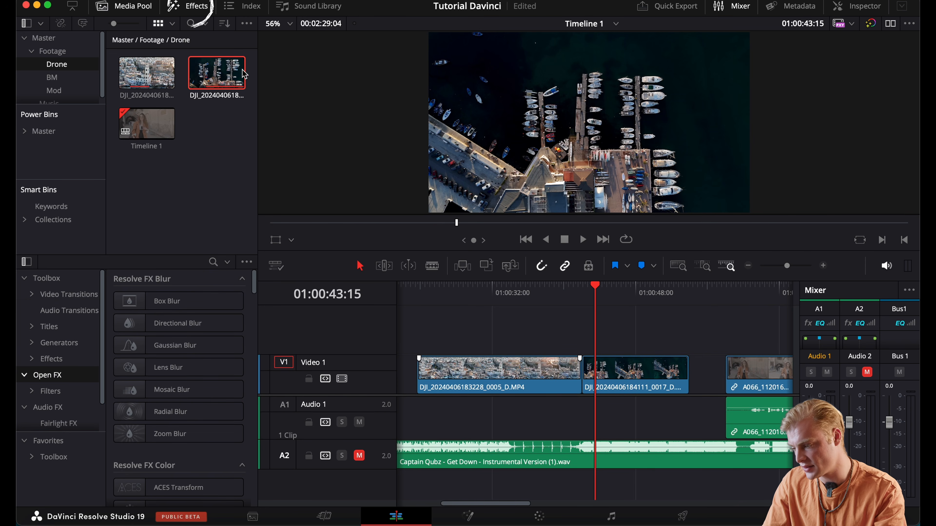
Hide the effects library and keep the audio mixer displayed
{"action": "left_click", "coordinate": [198, 13]}
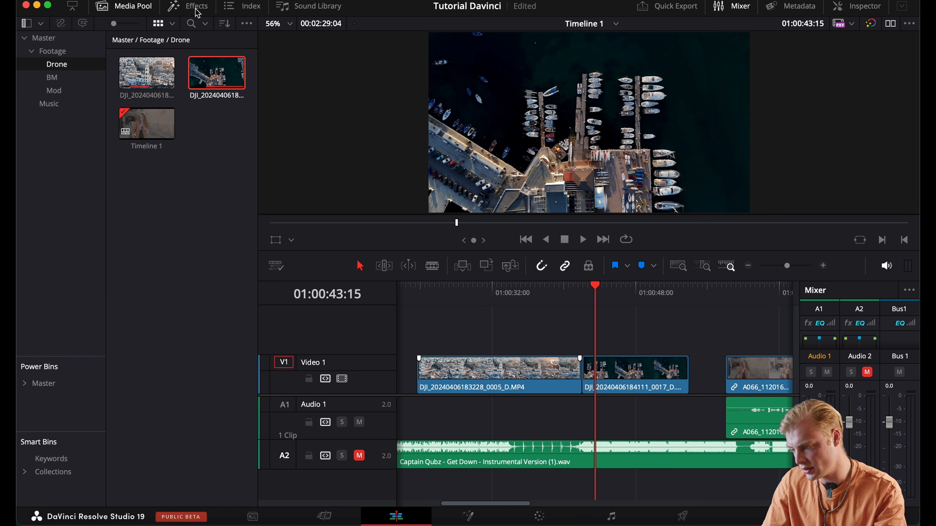
{"action": "left_click", "coordinate": [197, 11]}
{"action": "left_click", "coordinate": [195, 10]}
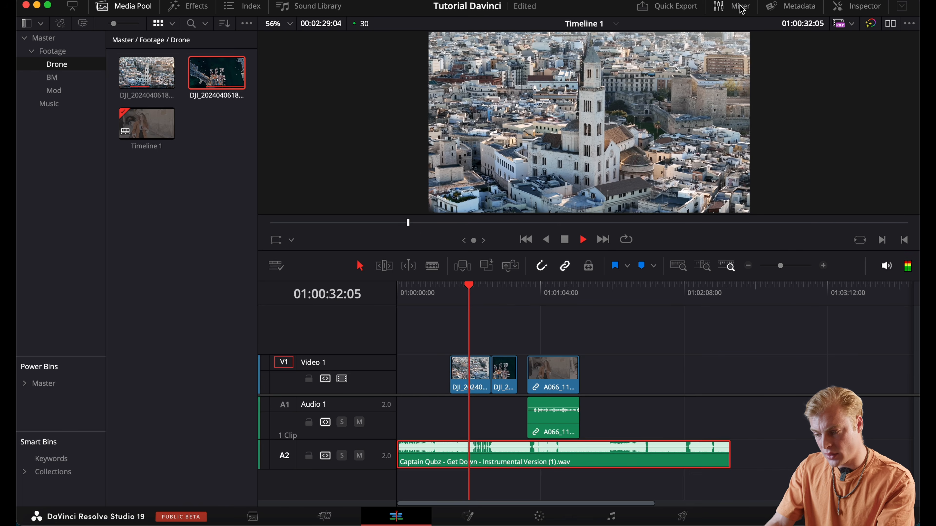
{"action": "left_click", "coordinate": [731, 7]}
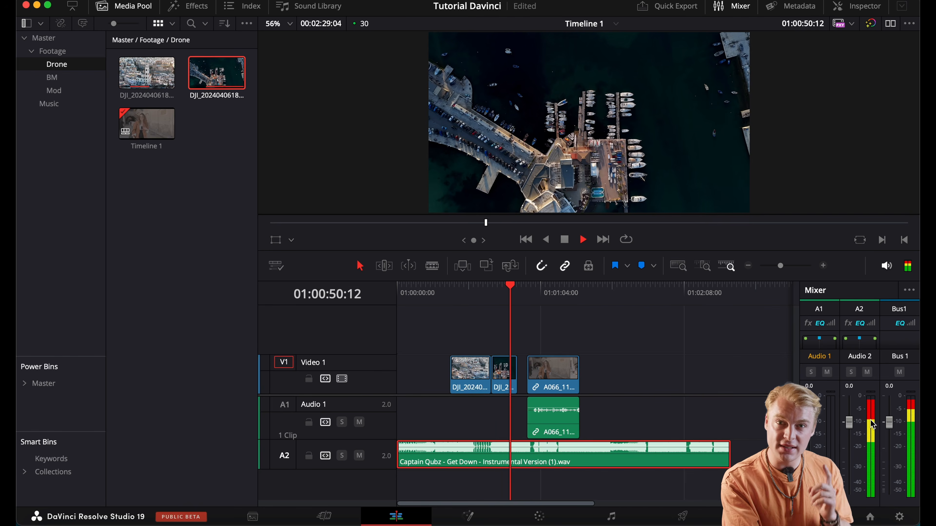
Normalize the music clip to -9.0 dBFS with Sample Peak Program mode, and play the timeline from 01:00:26:20
{"action": "left_click", "coordinate": [457, 300]}
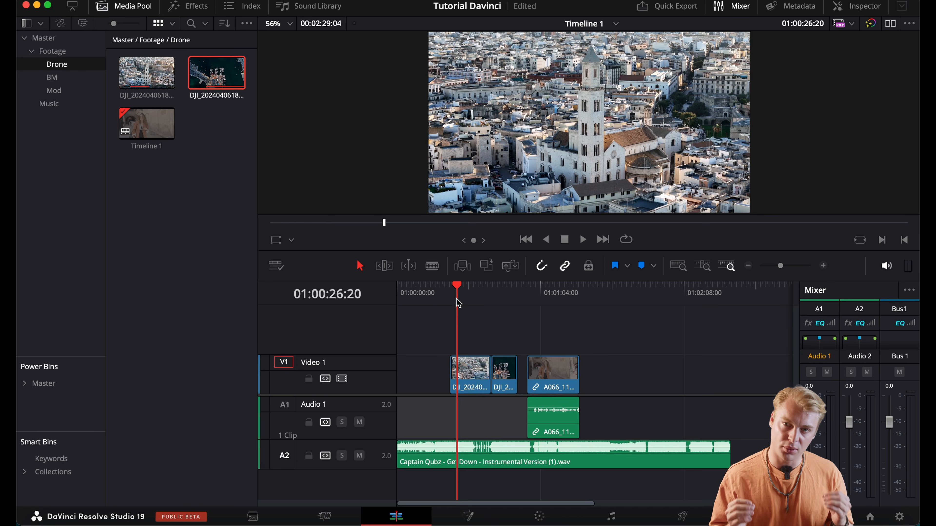
{"action": "right_click", "coordinate": [463, 457]}
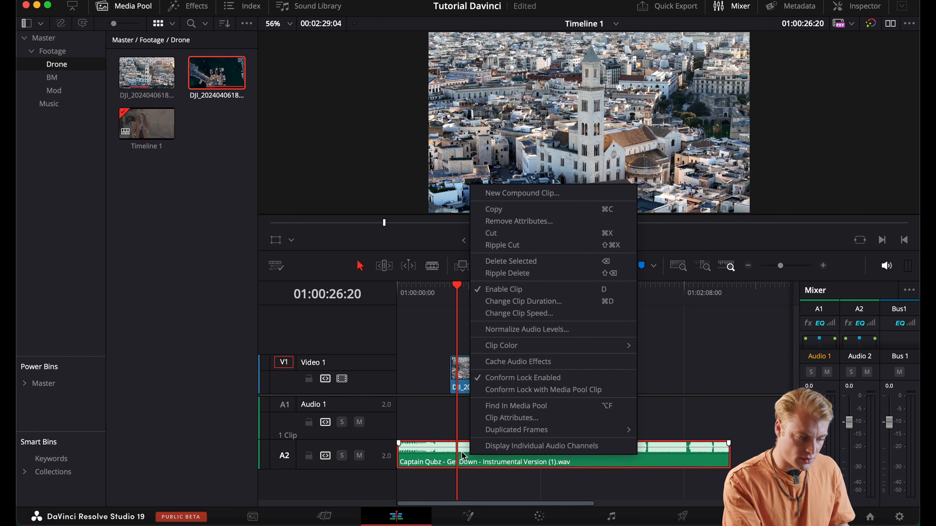
{"action": "left_click", "coordinate": [519, 330]}
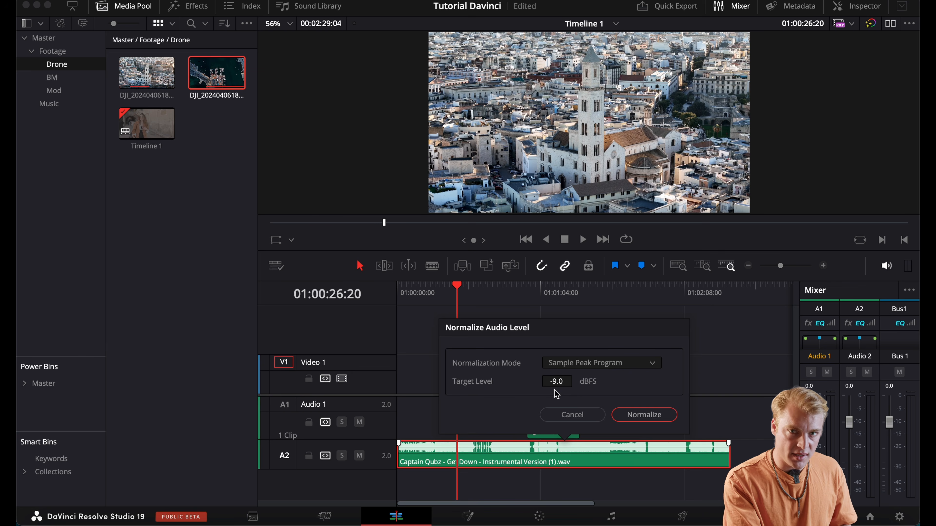
{"action": "left_click", "coordinate": [647, 413]}
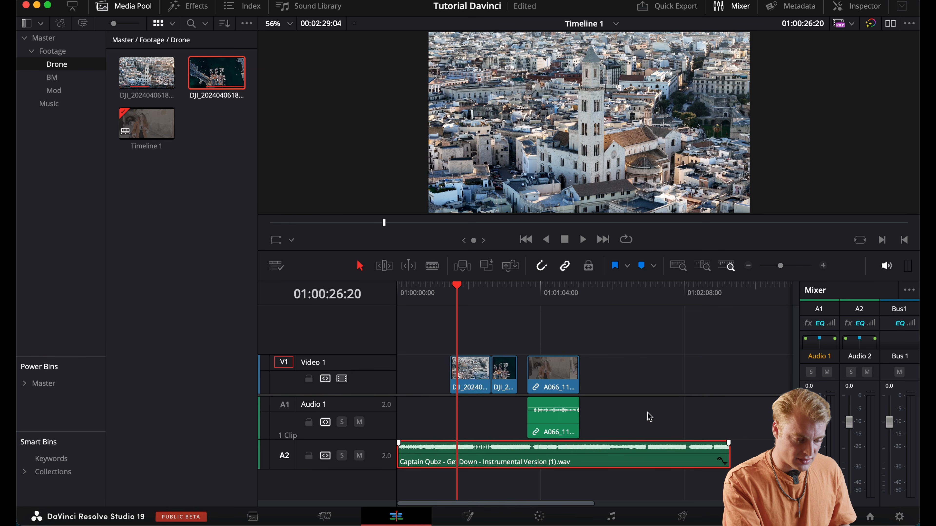
{"action": "key", "text": "space"}
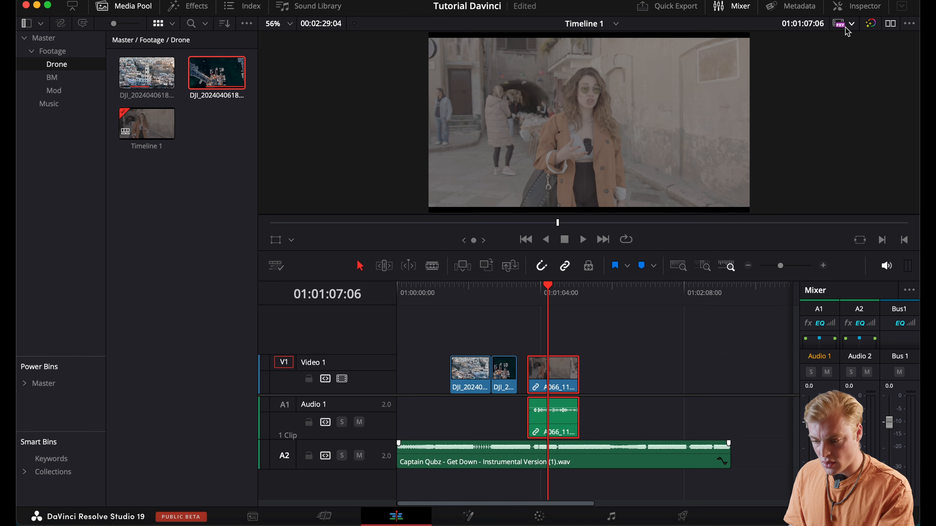
Show the inspector for the A066 clip and set its linked zoom to 1.090 to fill the frame
{"action": "left_click", "coordinate": [862, 13]}
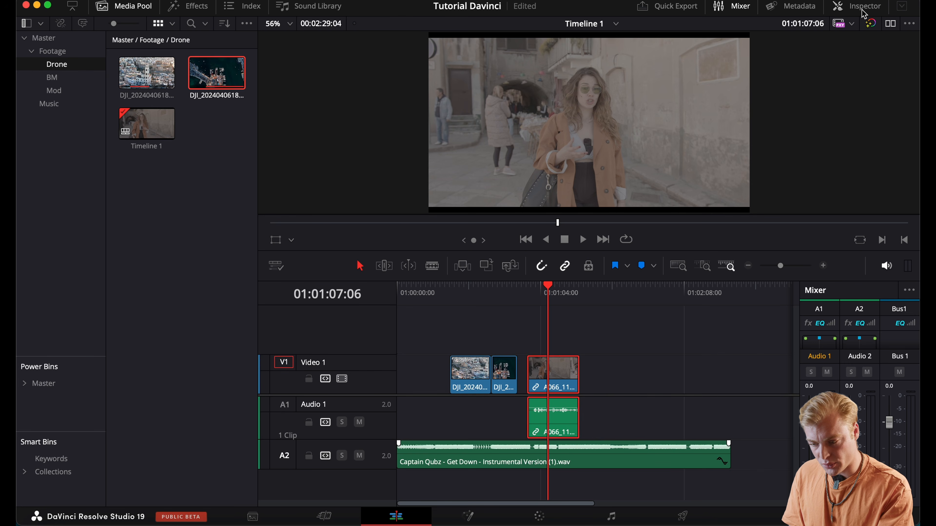
{"action": "left_click", "coordinate": [863, 11]}
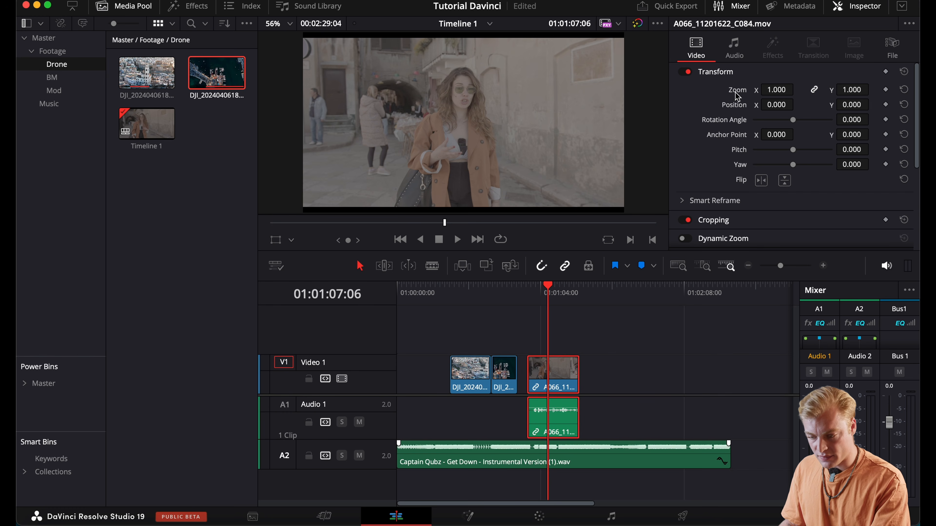
{"action": "left_click_drag", "start_coordinate": [768, 92], "coordinate": [798, 89]}
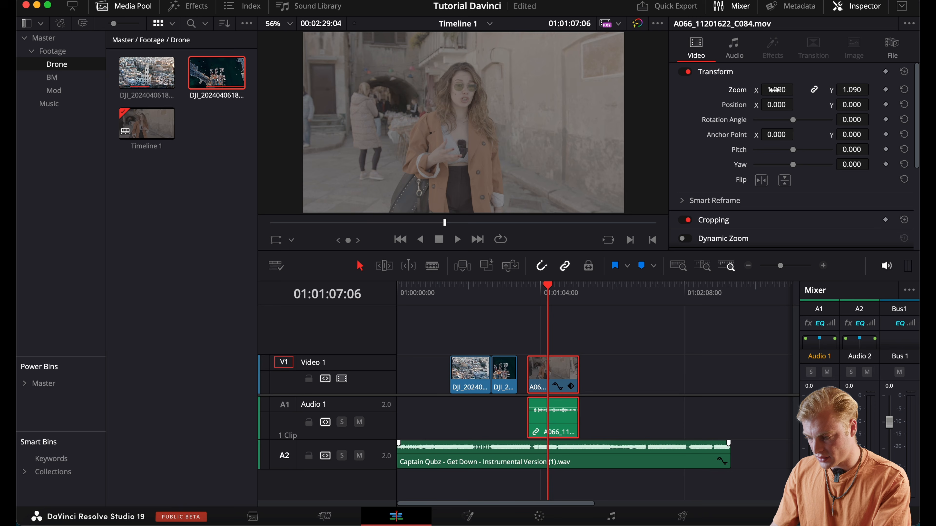
{"action": "left_click", "coordinate": [602, 398]}
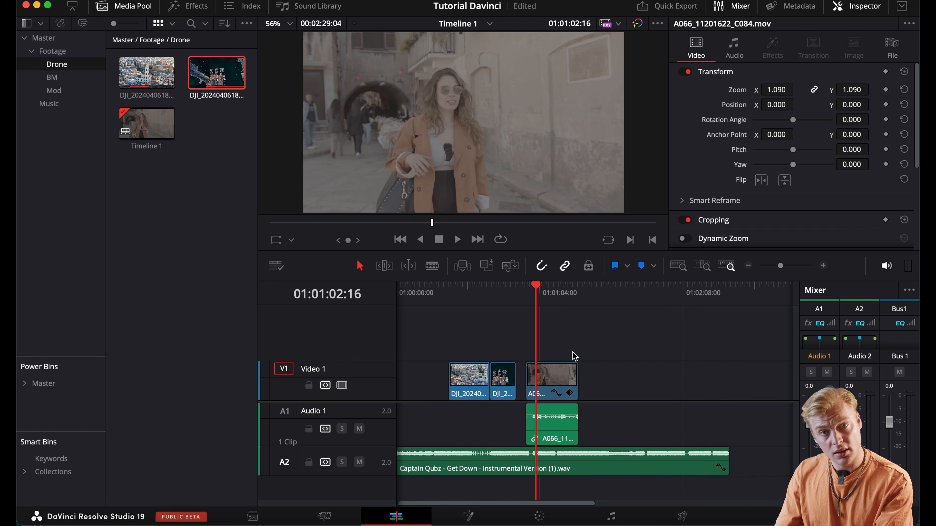
Examine the audio settings of the A066 clip in the inspector
{"action": "left_click", "coordinate": [552, 371]}
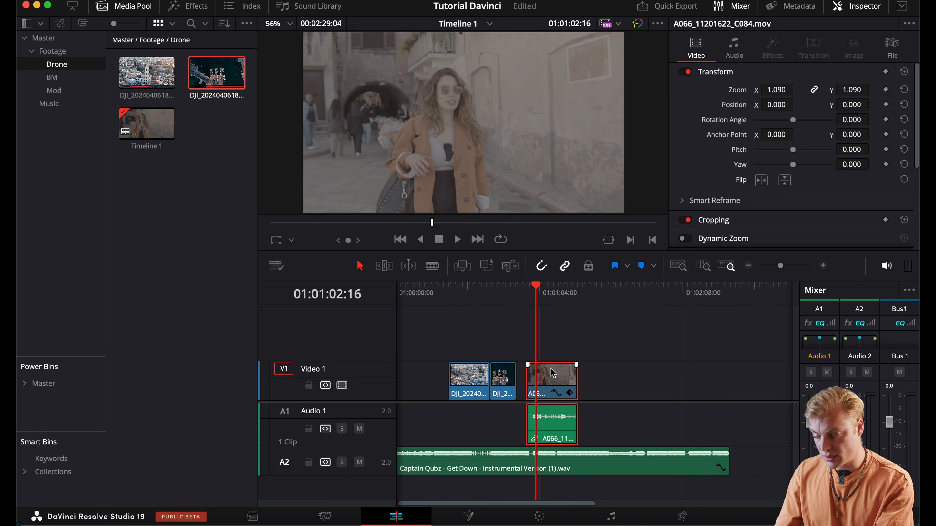
{"action": "left_click", "coordinate": [733, 48]}
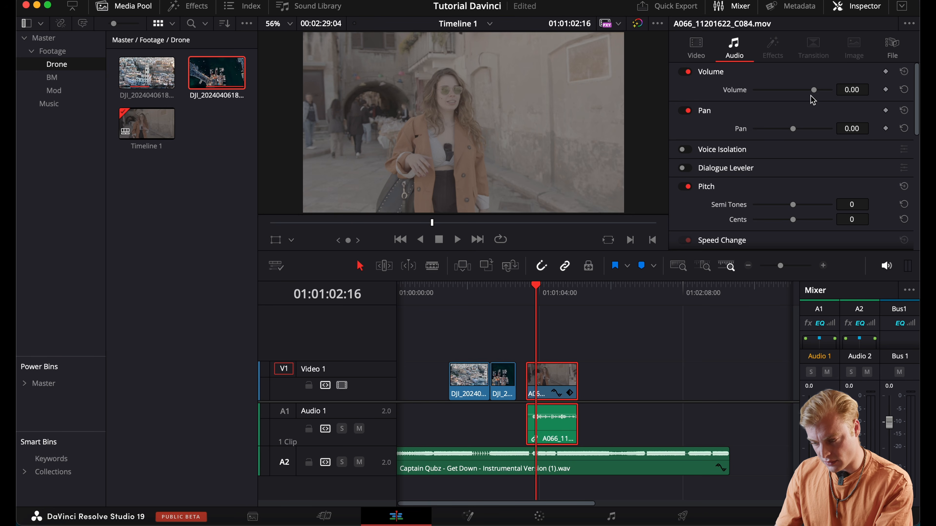
{"action": "scroll", "coordinate": [806, 103], "scroll_direction": "down", "scroll_amount": 3}
{"action": "scroll", "coordinate": [805, 97], "scroll_direction": "up", "scroll_amount": 3}
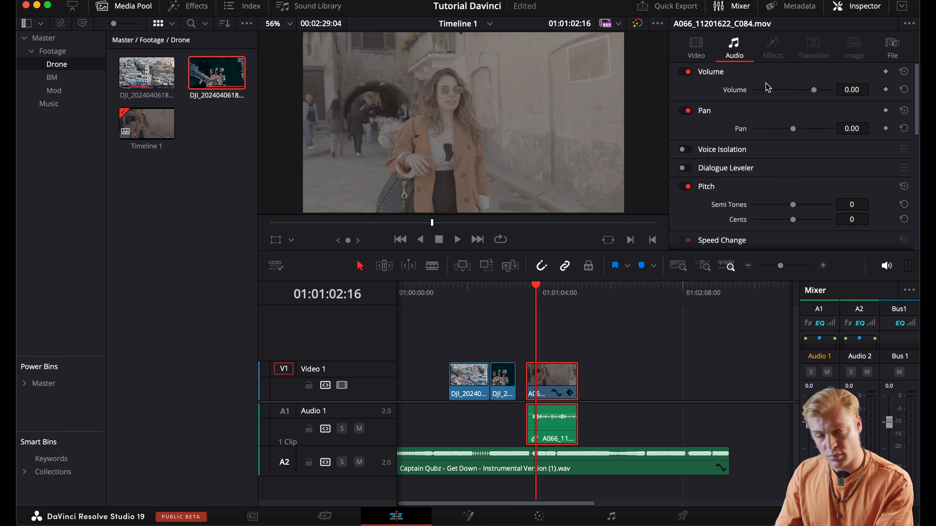
Mark the export range around the two drone clips, with the in point at 01:00:23:20 and the out point at 01:00:53:29
{"action": "left_click", "coordinate": [463, 288]}
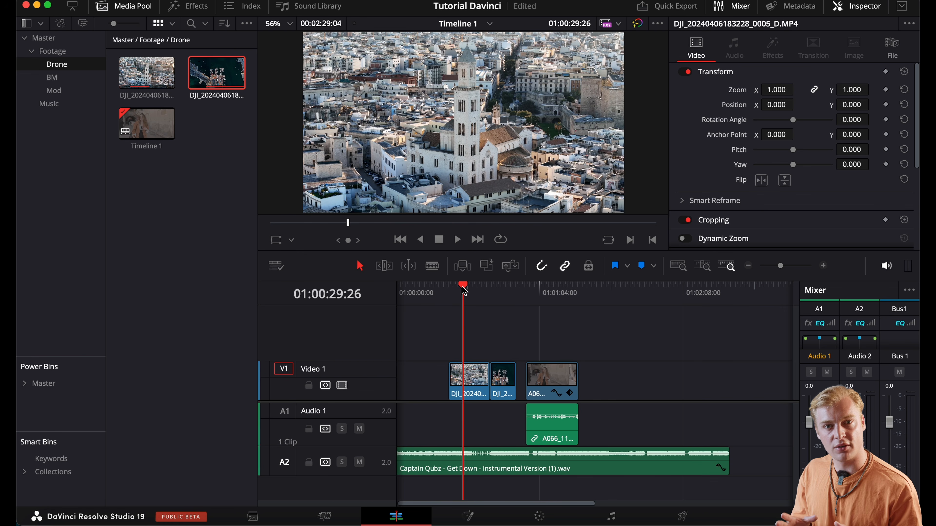
{"action": "mouse_move", "coordinate": [463, 288]}
{"action": "left_mouse_down"}
{"action": "mouse_move", "coordinate": [473, 288]}
{"action": "mouse_move", "coordinate": [449, 288]}
{"action": "left_mouse_up"}
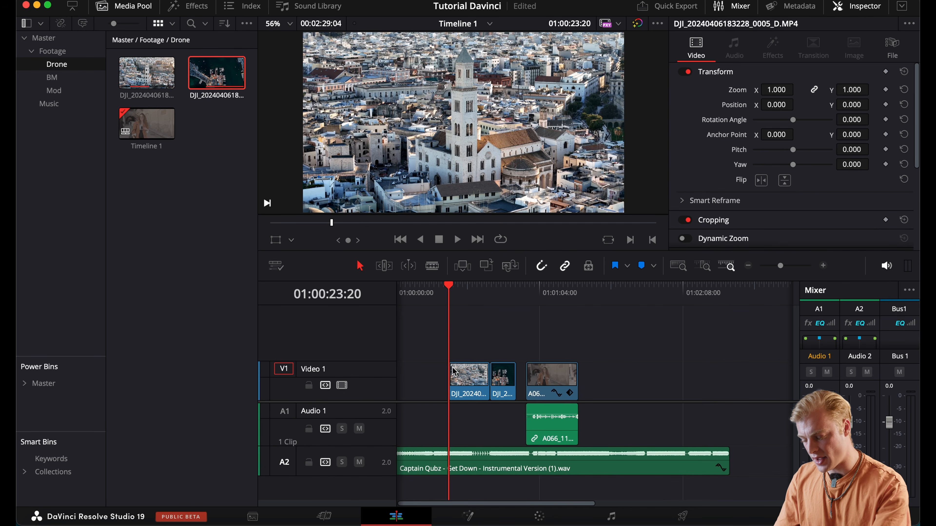
{"action": "key", "text": "i"}
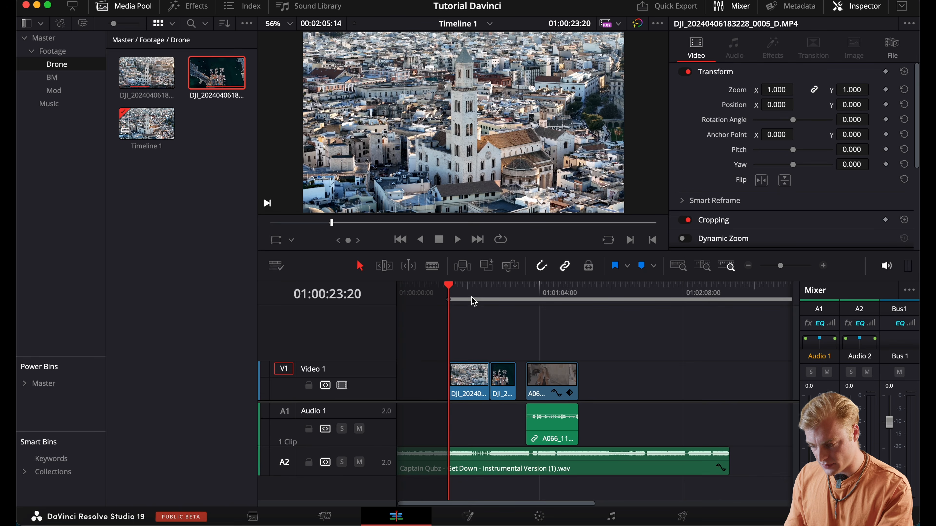
{"action": "left_click", "coordinate": [481, 299]}
{"action": "left_click_drag", "start_coordinate": [484, 299], "coordinate": [512, 300]}
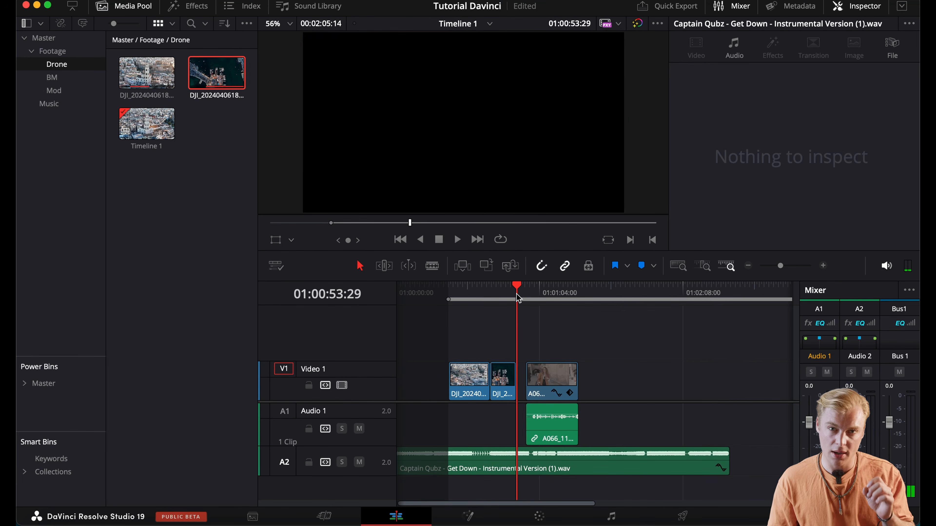
{"action": "key", "text": "o"}
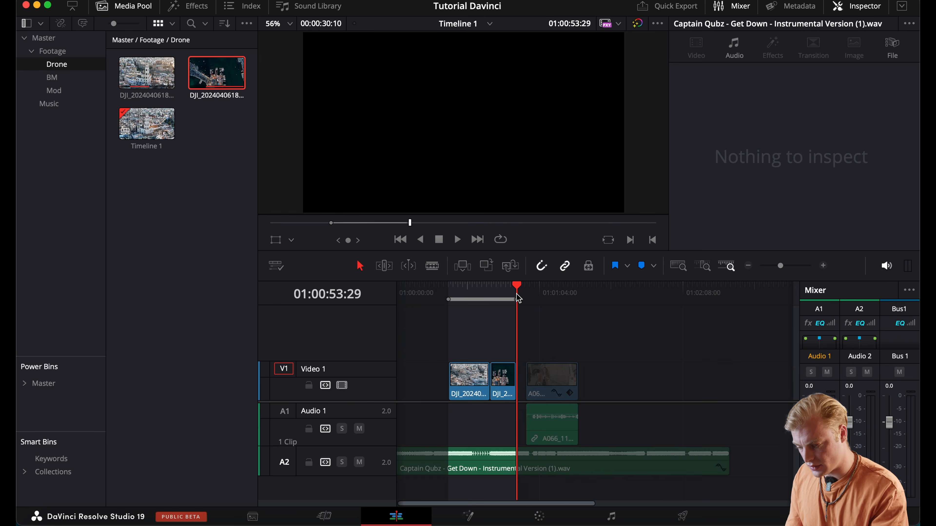
Return the playhead to the in point at the start of the first drone clip
{"action": "left_click_drag", "start_coordinate": [517, 297], "coordinate": [439, 297]}
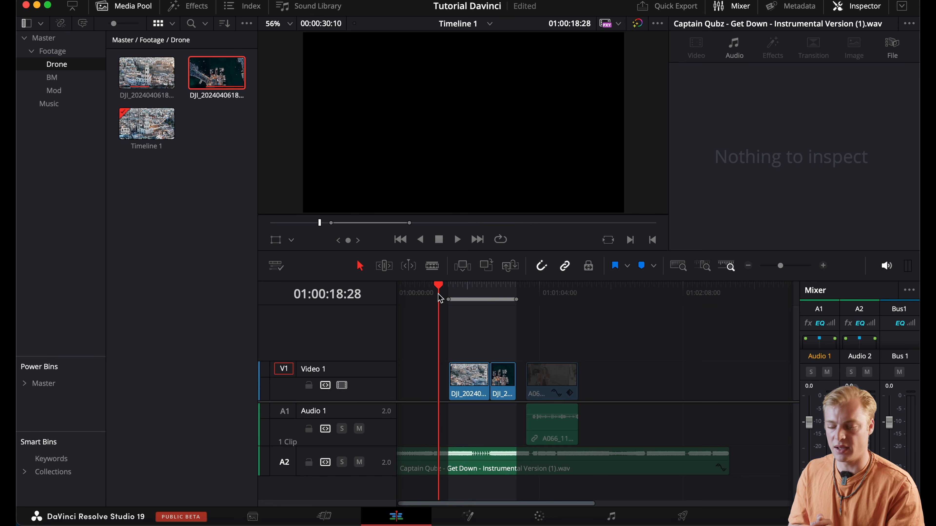
{"action": "mouse_move", "coordinate": [449, 299]}
{"action": "left_mouse_down"}
{"action": "mouse_move", "coordinate": [437, 300]}
{"action": "mouse_move", "coordinate": [451, 300]}
{"action": "left_mouse_up"}
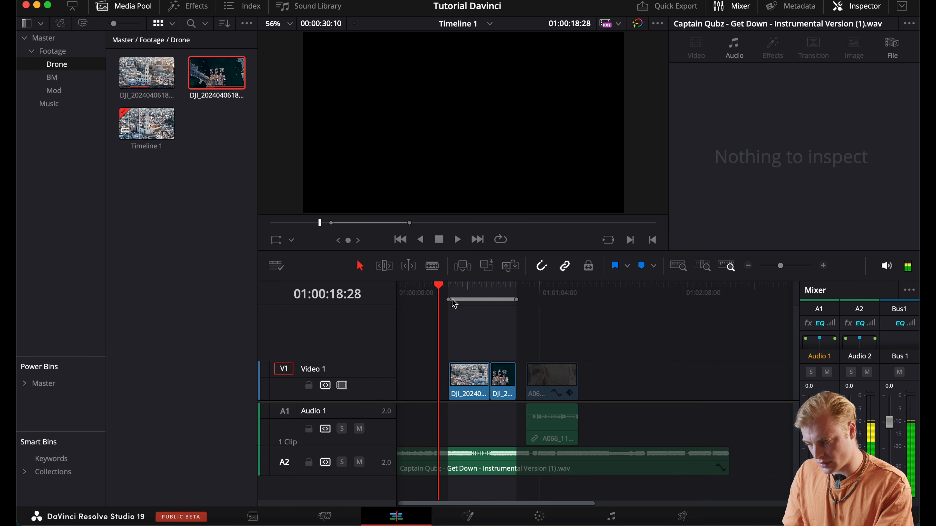
{"action": "left_click", "coordinate": [450, 291]}
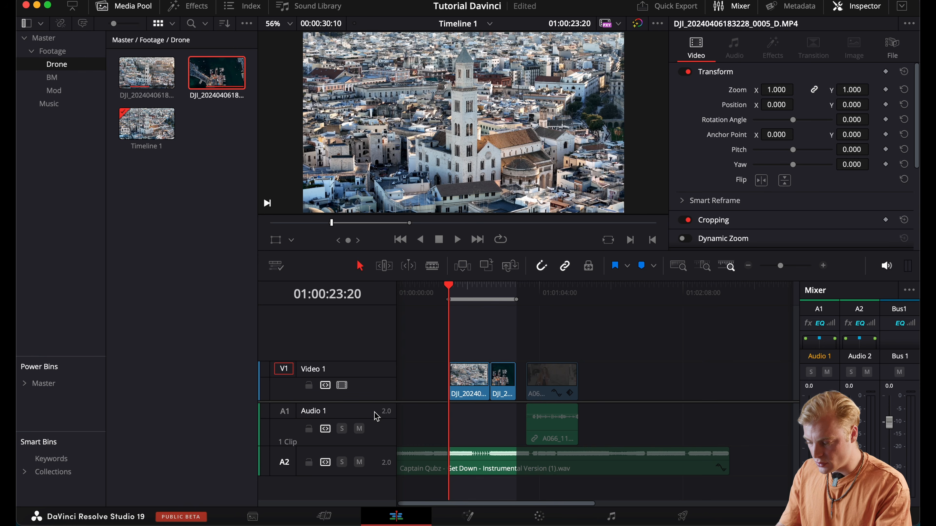
Go to the Deliver page and look through the available export presets, ending back at Custom Export
{"action": "left_click", "coordinate": [677, 515]}
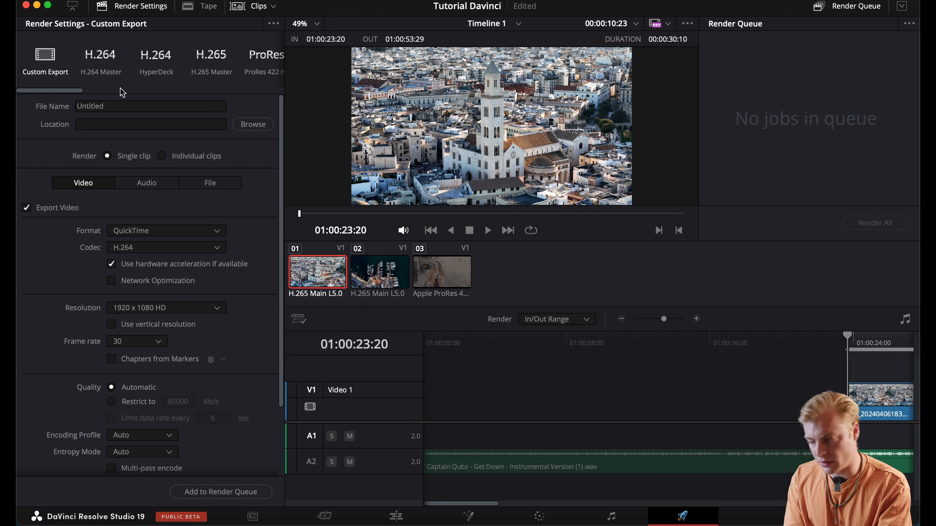
{"action": "scroll", "coordinate": [155, 61], "scroll_direction": "right", "scroll_amount": 5}
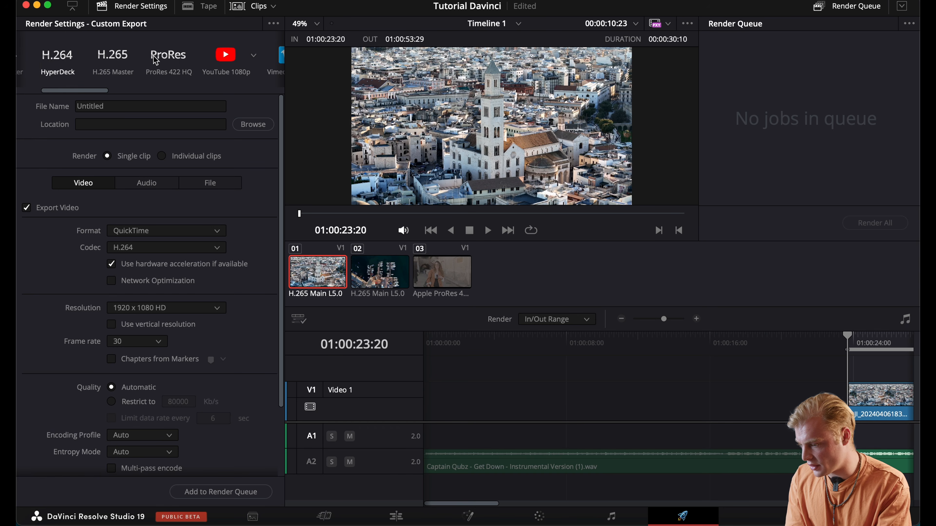
{"action": "scroll", "coordinate": [155, 61], "scroll_direction": "right", "scroll_amount": 5}
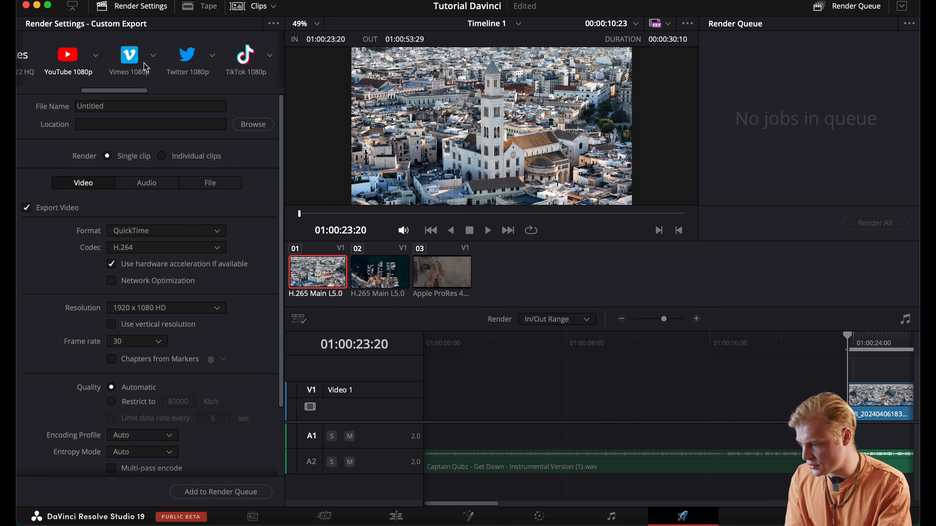
{"action": "scroll", "coordinate": [243, 68], "scroll_direction": "left", "scroll_amount": 10}
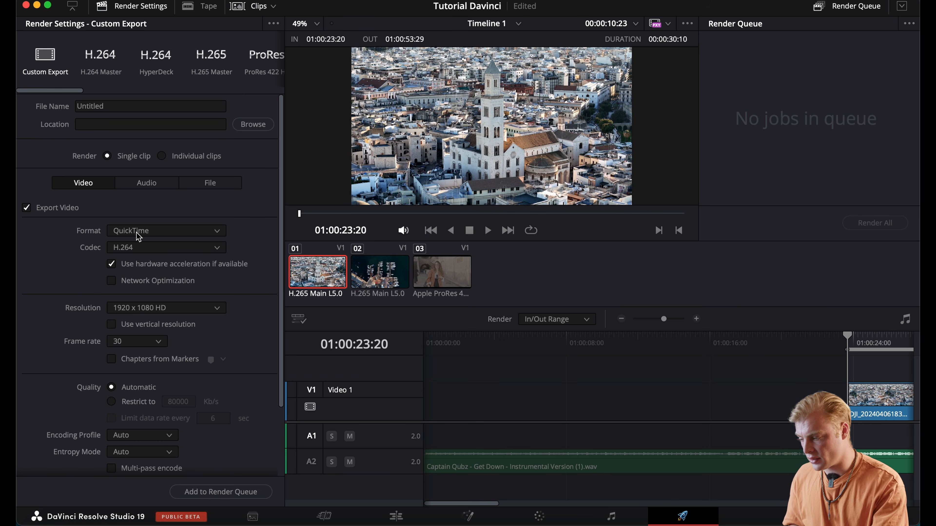
Leave the export format at QuickTime and name the export file Bari
{"action": "left_click", "coordinate": [143, 235]}
{"action": "left_click", "coordinate": [100, 254]}
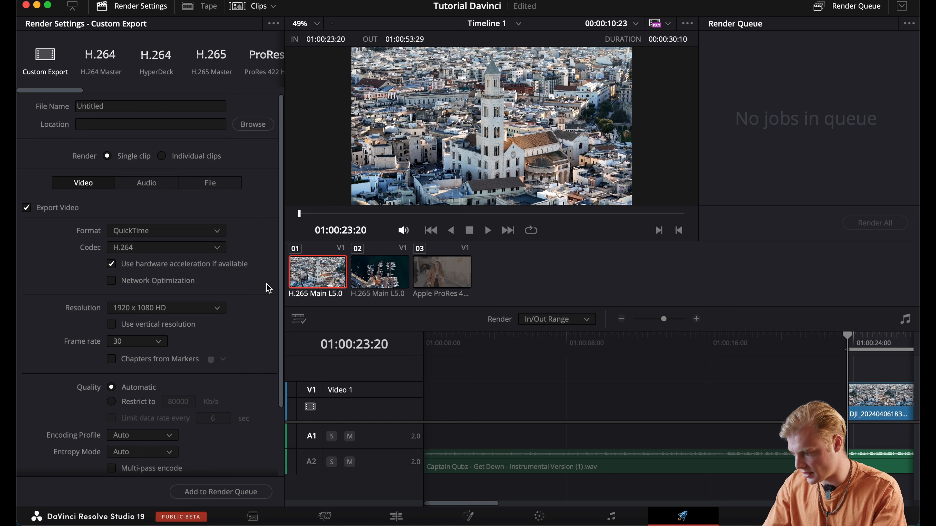
{"action": "left_click", "coordinate": [100, 106]}
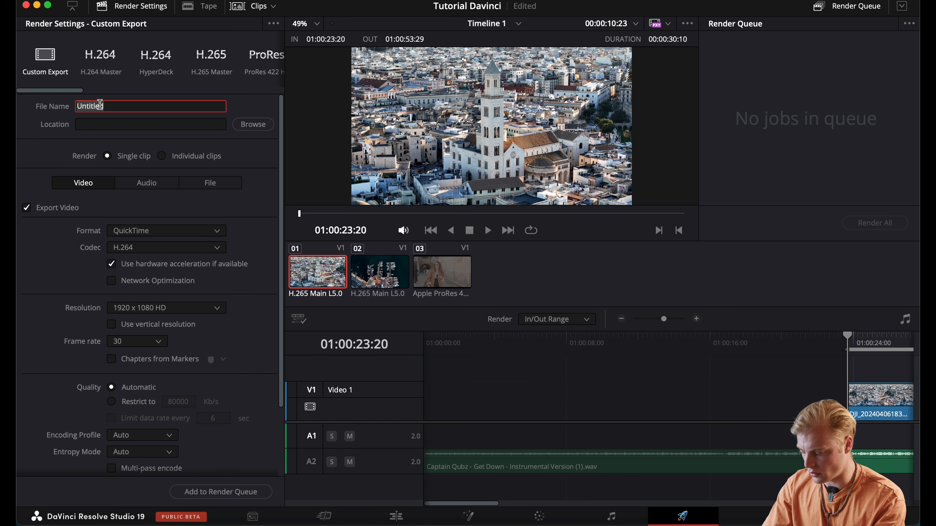
{"action": "key", "text": "super+a"}
{"action": "type", "text": "Bari"}
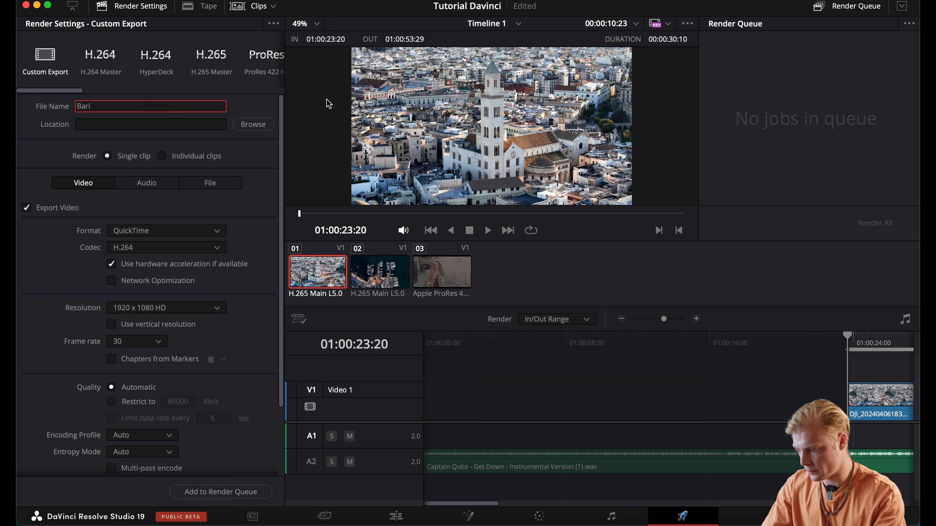
{"action": "left_click", "coordinate": [257, 106]}
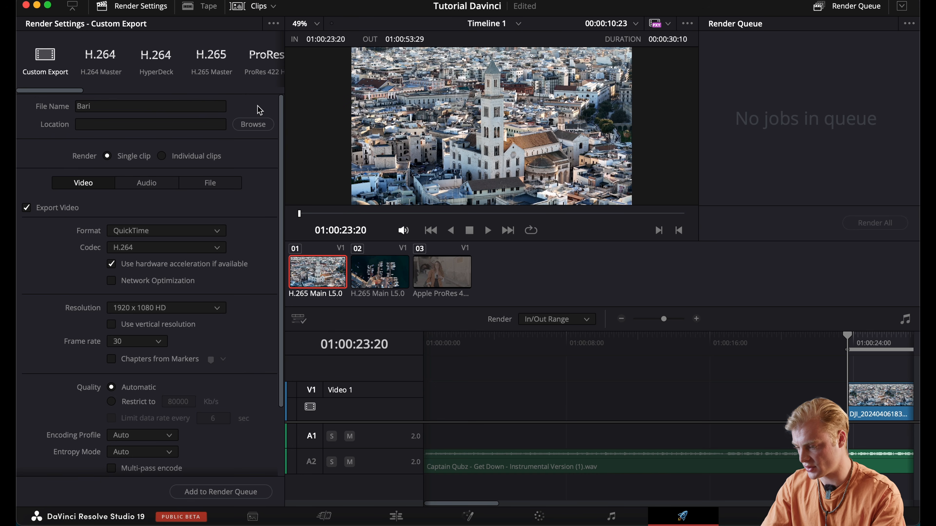
Set the export location to Projekte/2024/2024_11_22_davinci_course on the T7 Shield drive and add the job to the render queue
{"action": "left_click", "coordinate": [255, 126]}
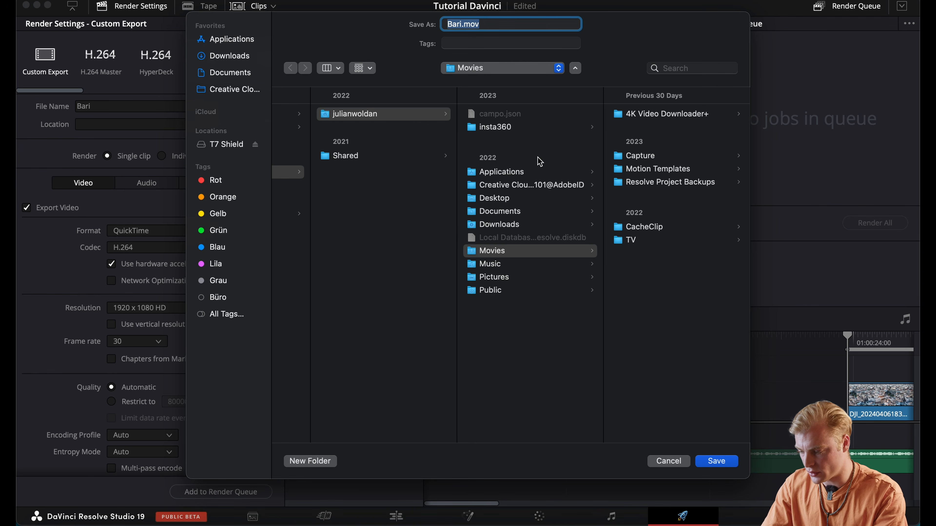
{"action": "left_click", "coordinate": [219, 147]}
{"action": "left_click", "coordinate": [313, 167]}
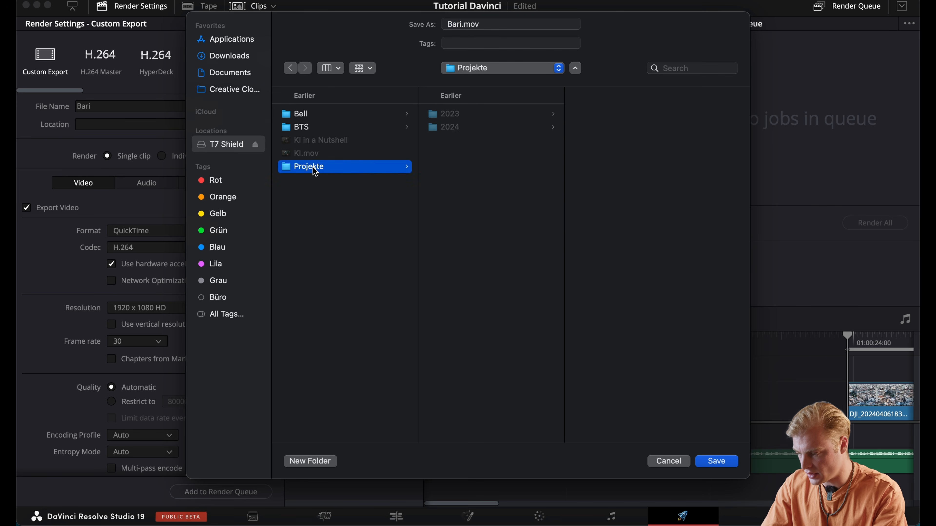
{"action": "left_click", "coordinate": [484, 126]}
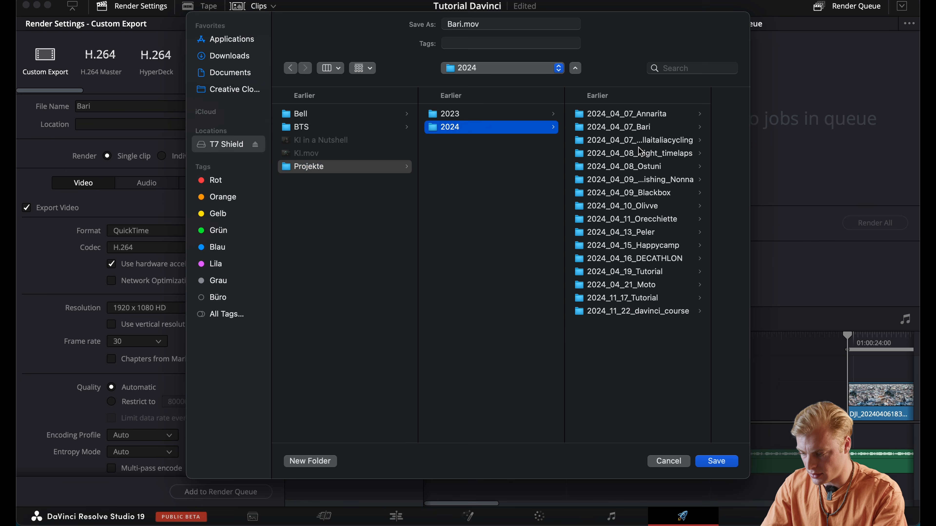
{"action": "left_click", "coordinate": [666, 312]}
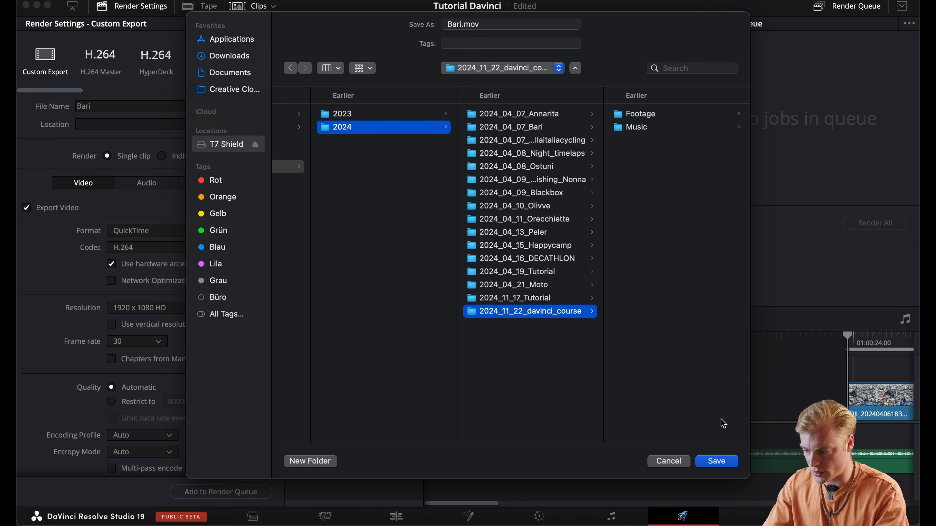
{"action": "left_click", "coordinate": [717, 462]}
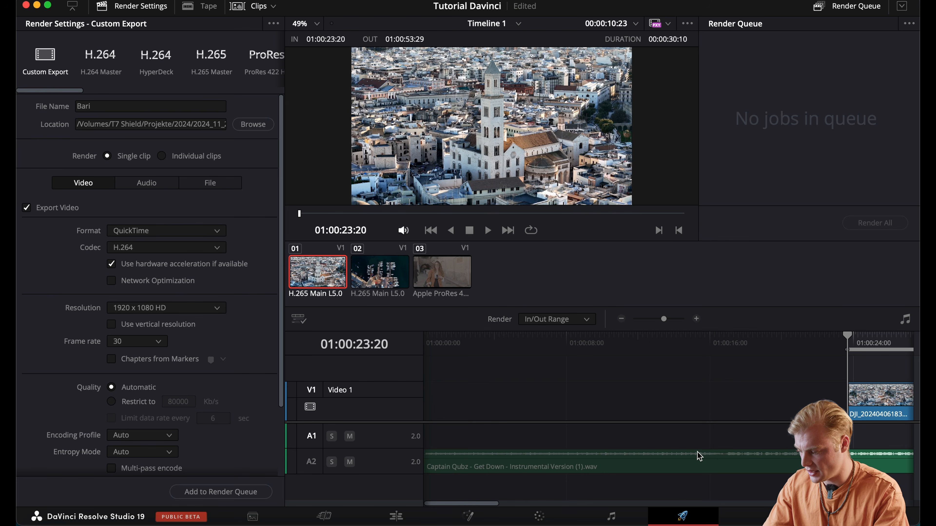
{"action": "left_click", "coordinate": [195, 498]}
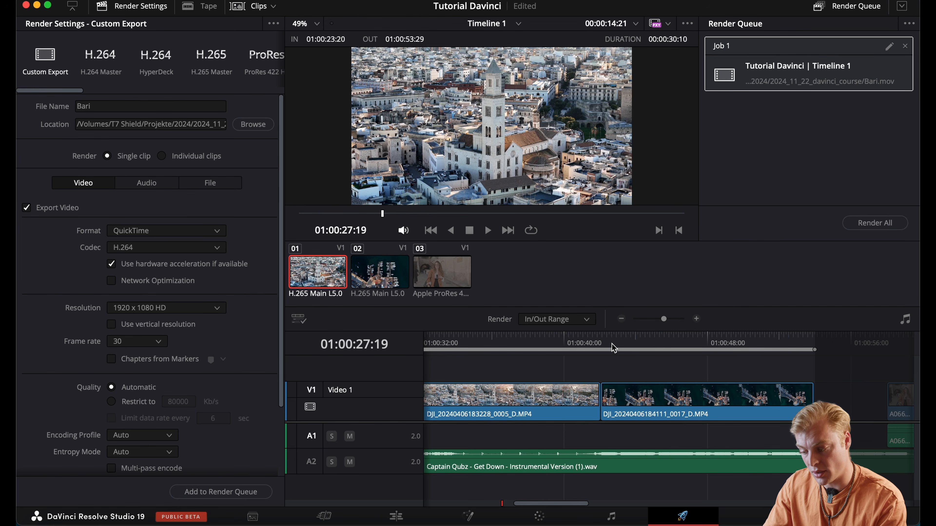
Set a new in point at the start of the second drone clip, at 01:00:42:02
{"action": "left_click", "coordinate": [600, 345]}
{"action": "mouse_move", "coordinate": [600, 345]}
{"action": "left_mouse_down"}
{"action": "mouse_move", "coordinate": [626, 344]}
{"action": "mouse_move", "coordinate": [601, 347]}
{"action": "left_mouse_up"}
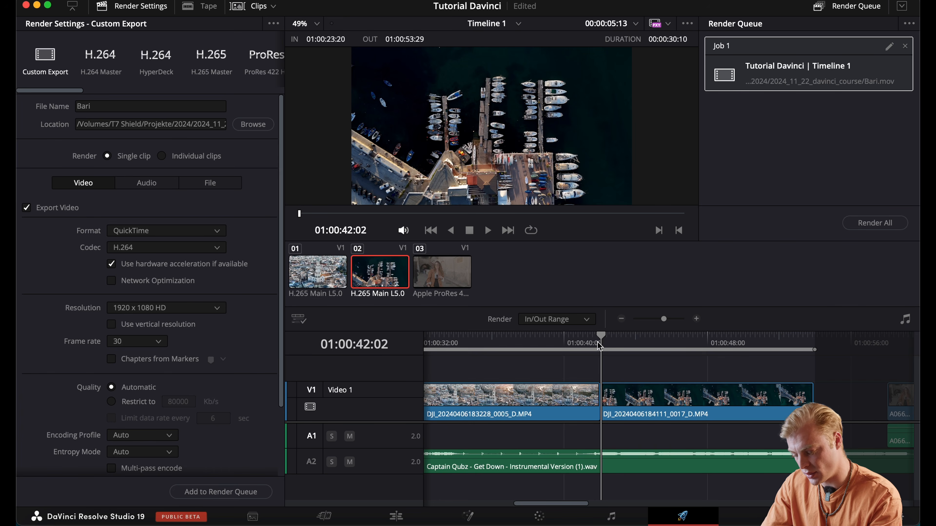
{"action": "key", "text": "i"}
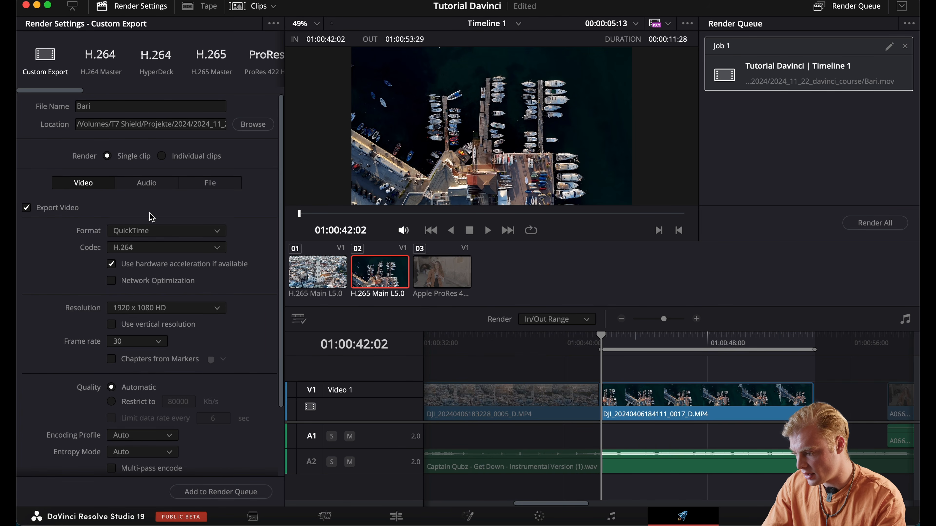
Change the export file name to Bari Drone
{"action": "left_click", "coordinate": [147, 106]}
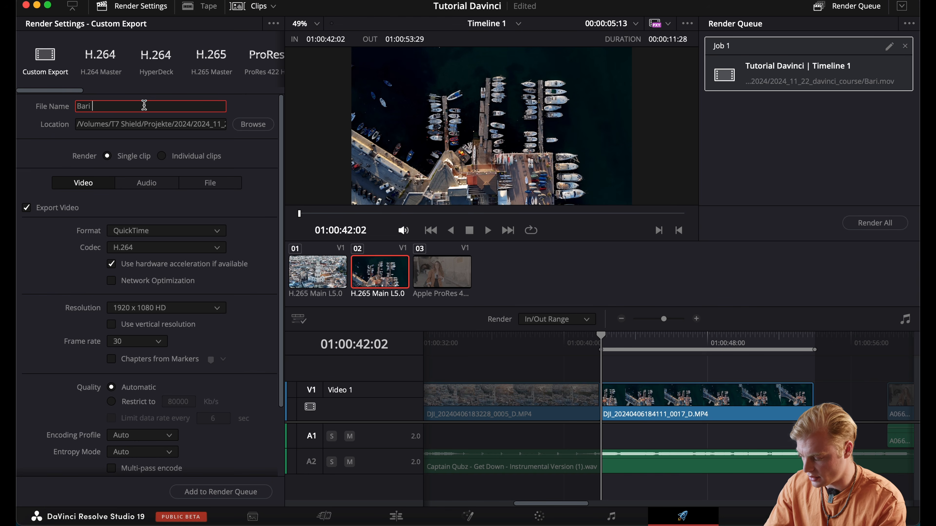
{"action": "type", "text": "Drone"}
{"action": "left_click", "coordinate": [268, 188]}
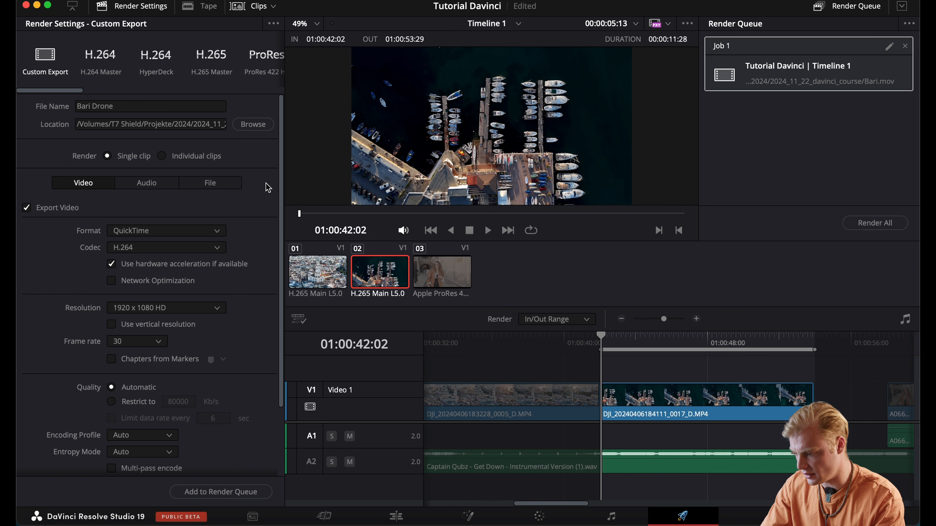
Add the Bari Drone export to the render queue and render both queued jobs
{"action": "left_click", "coordinate": [208, 494]}
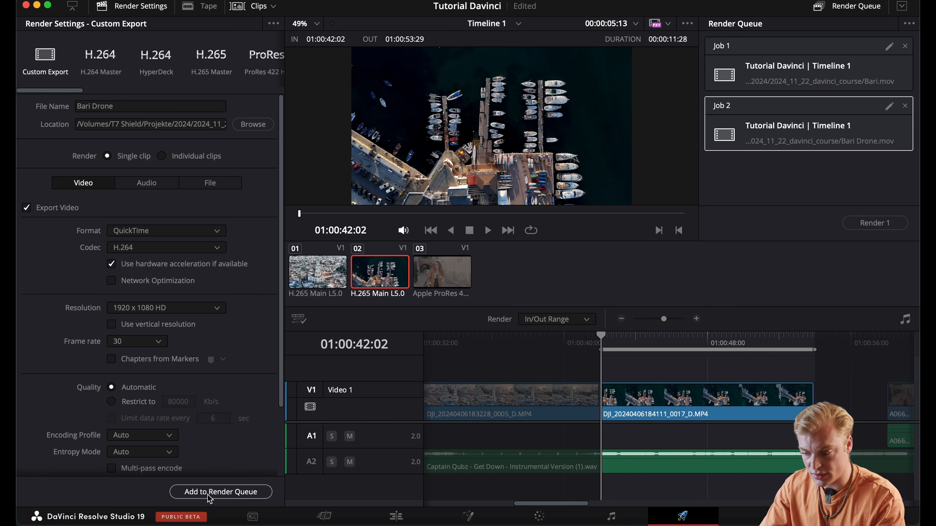
{"action": "key", "text": "super+a"}
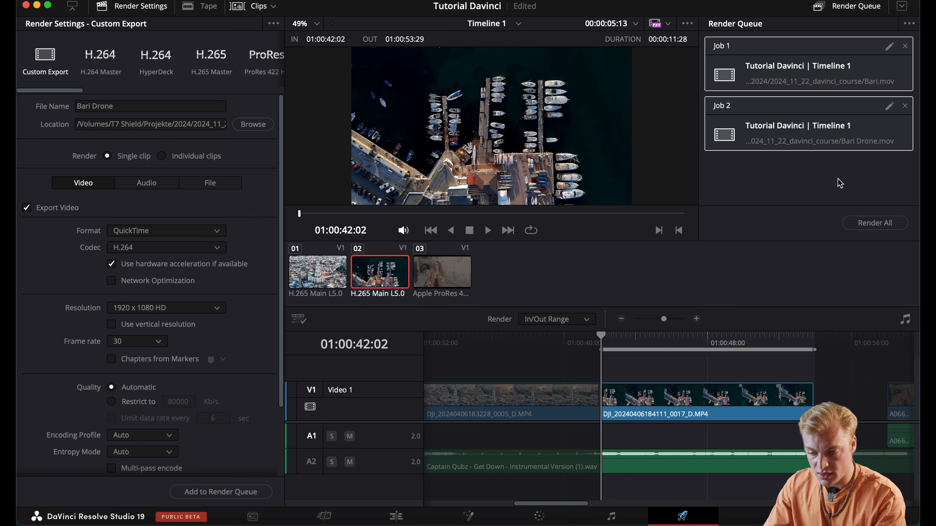
{"action": "left_click", "coordinate": [867, 223]}
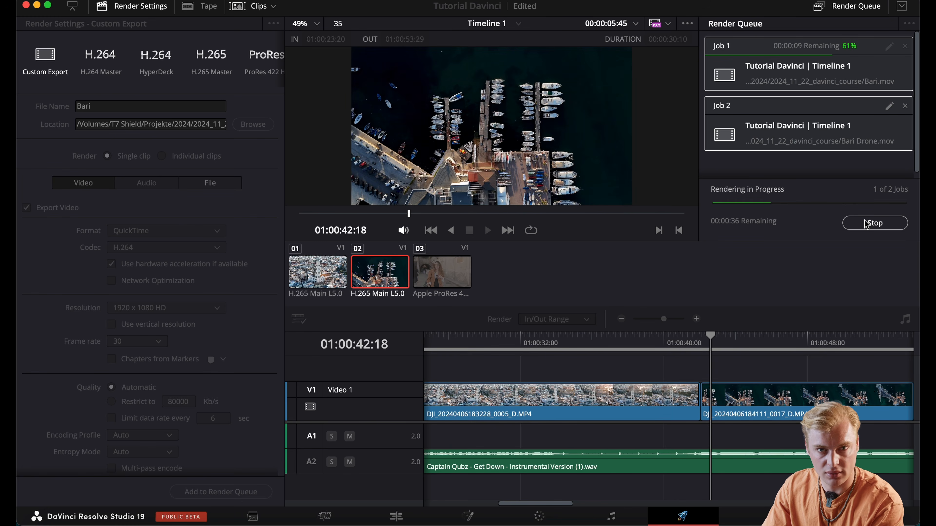
Reveal the rendered Bari Drone file in Finder and preview the movie
{"action": "right_click", "coordinate": [788, 144]}
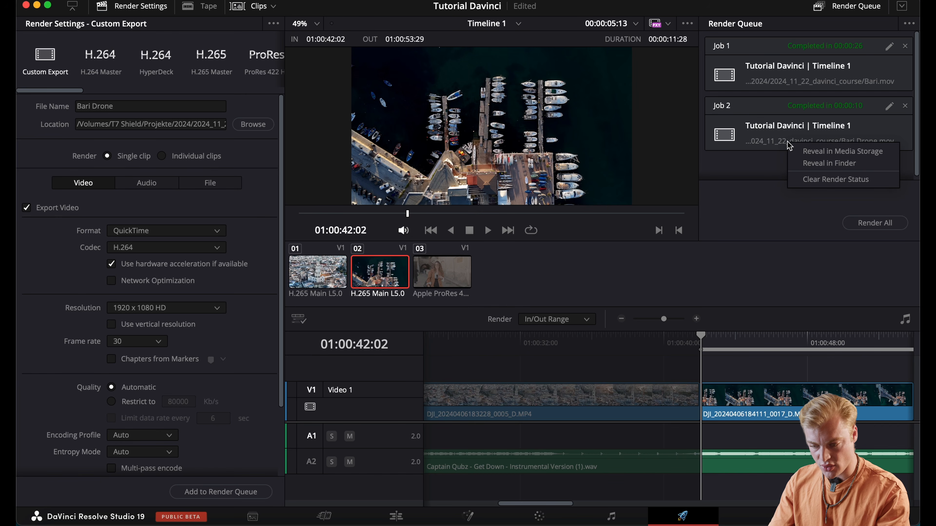
{"action": "left_click", "coordinate": [812, 163]}
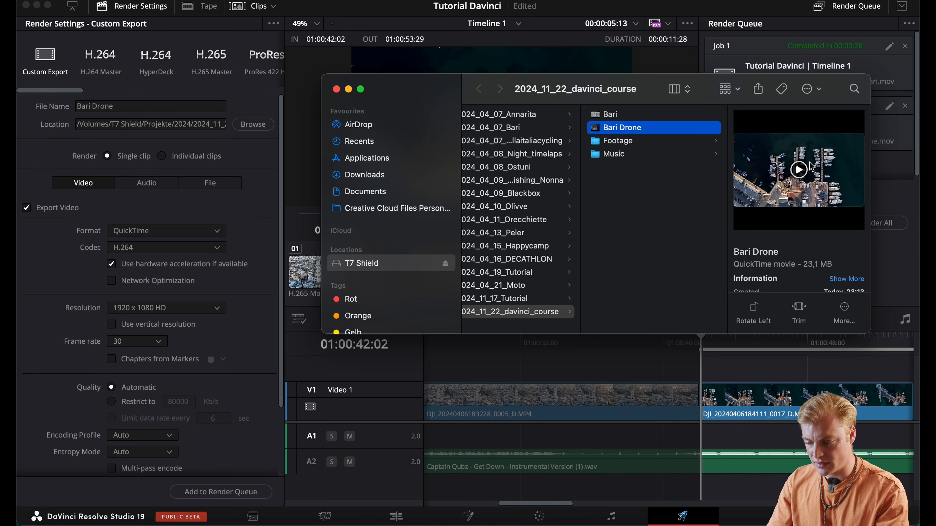
{"action": "key", "text": "space"}
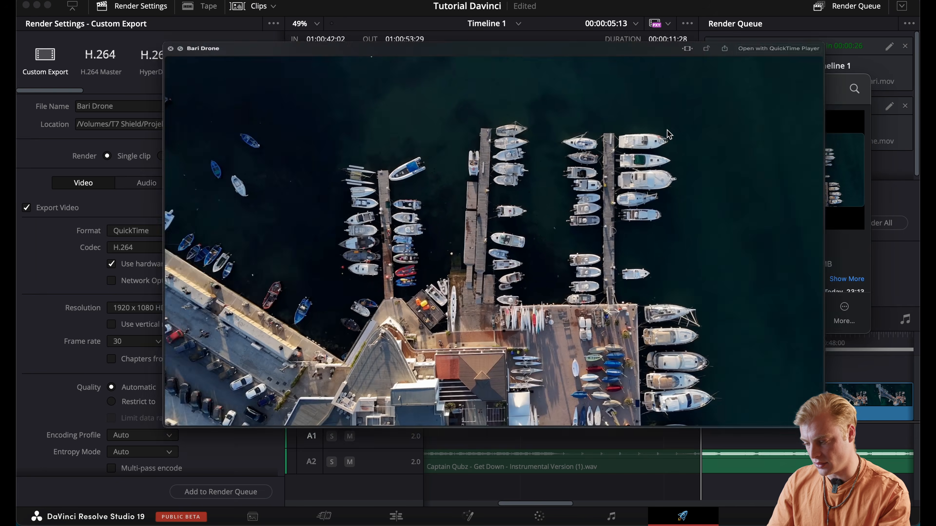